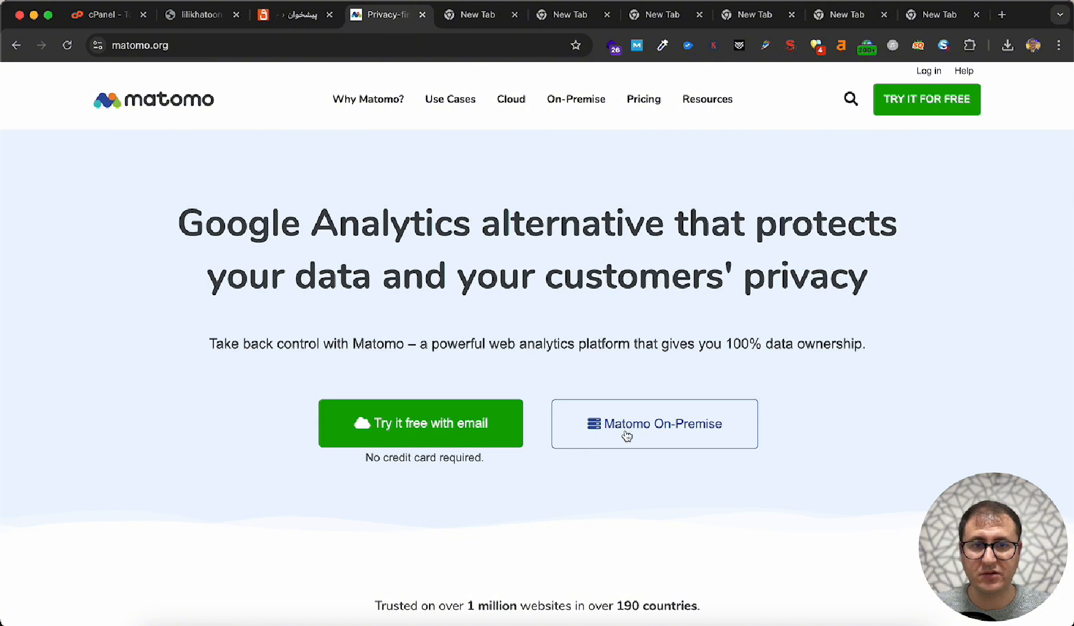
- Open the free Matomo On-Premise download page and the Matomo for WordPress plugin page
click(662, 435)
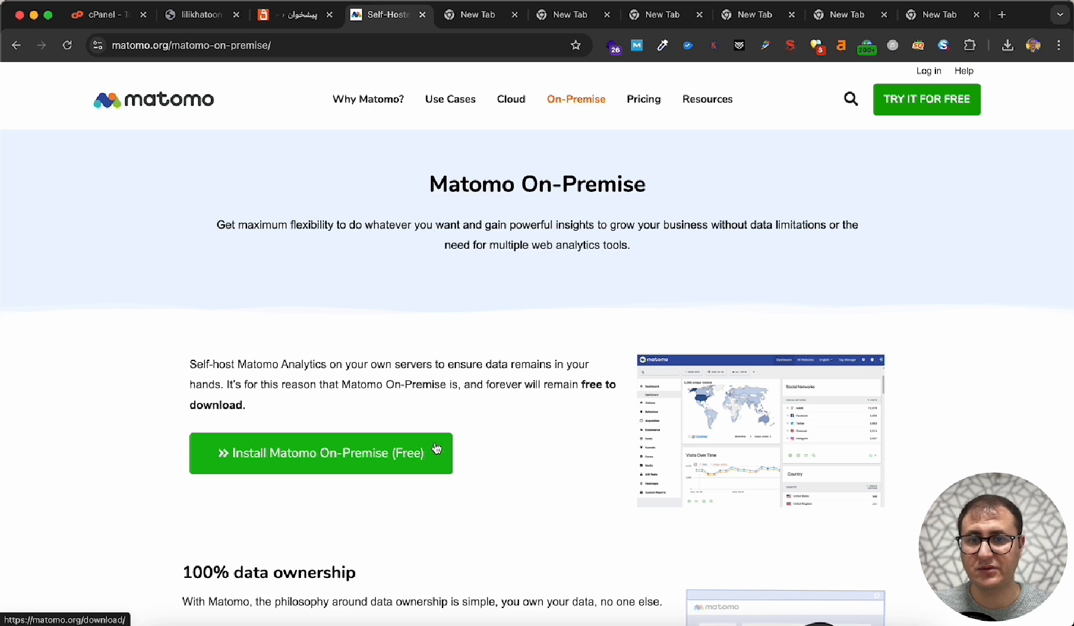
click(295, 469)
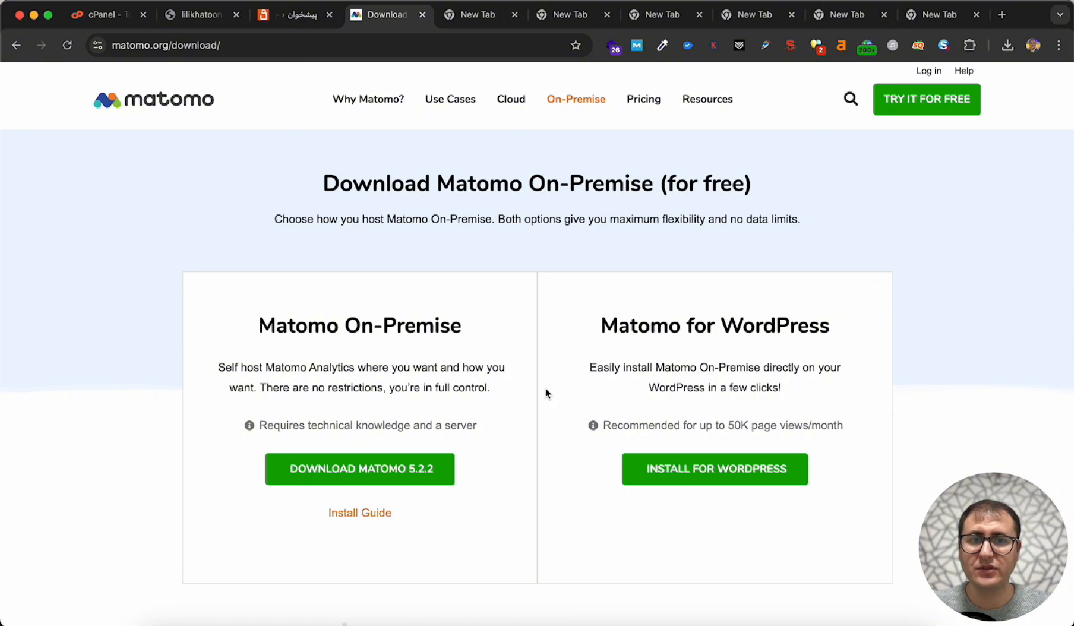
click(651, 330)
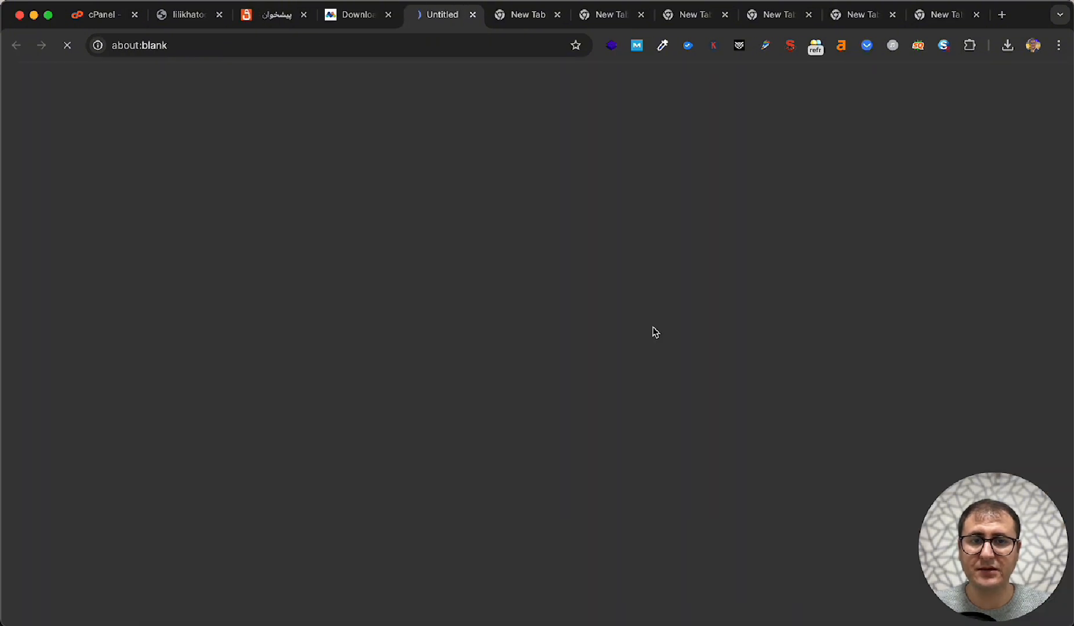
- Return to the Matomo download page and check the recent download history for matomo-latest.zip
click(356, 25)
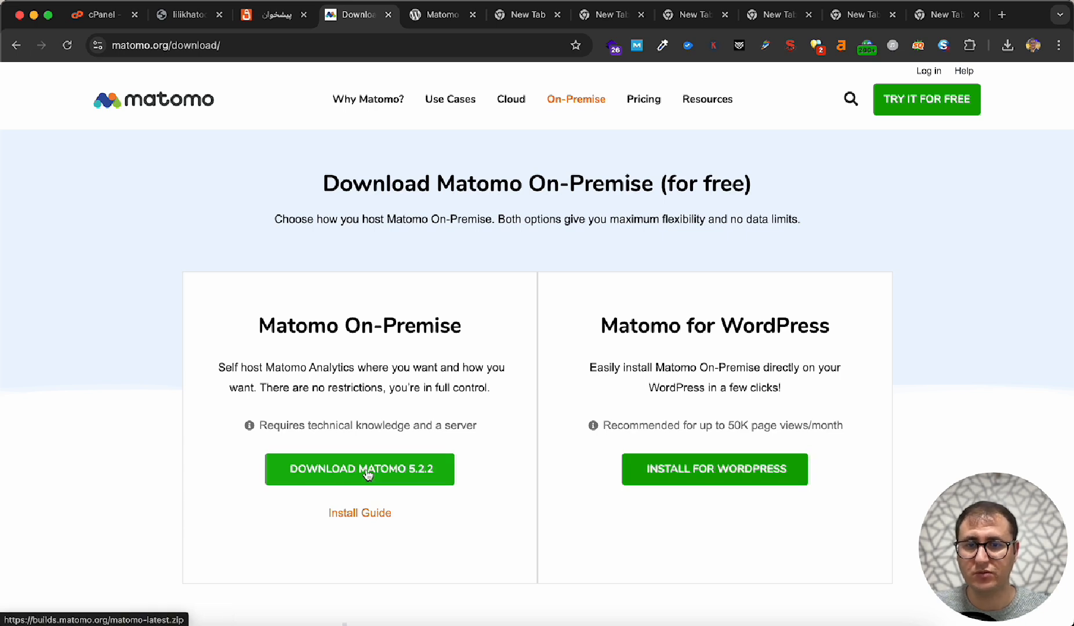
click(1007, 47)
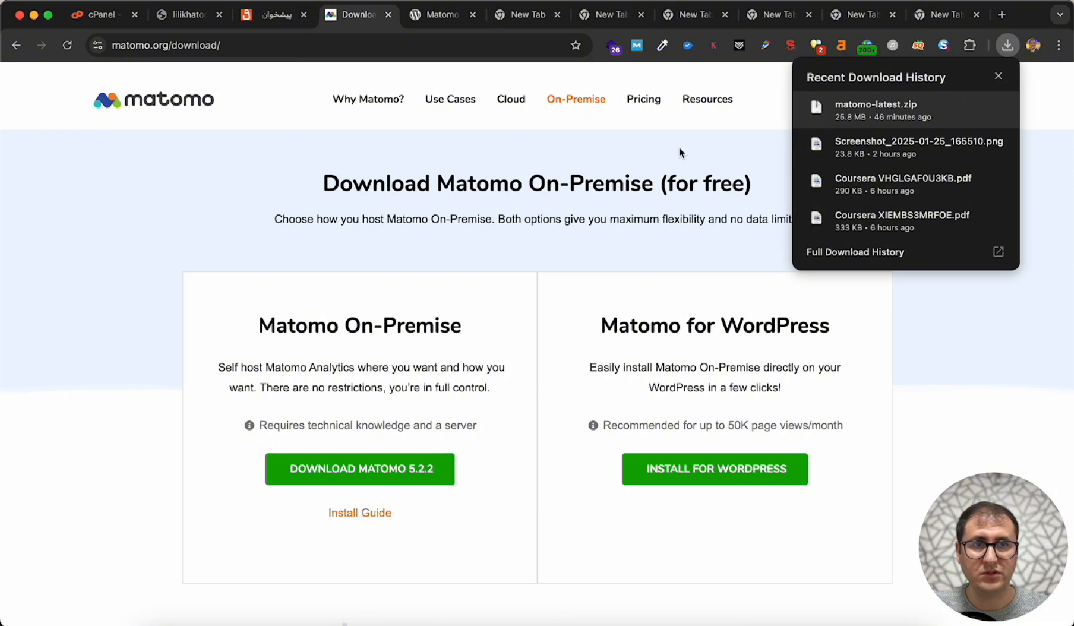
click(459, 176)
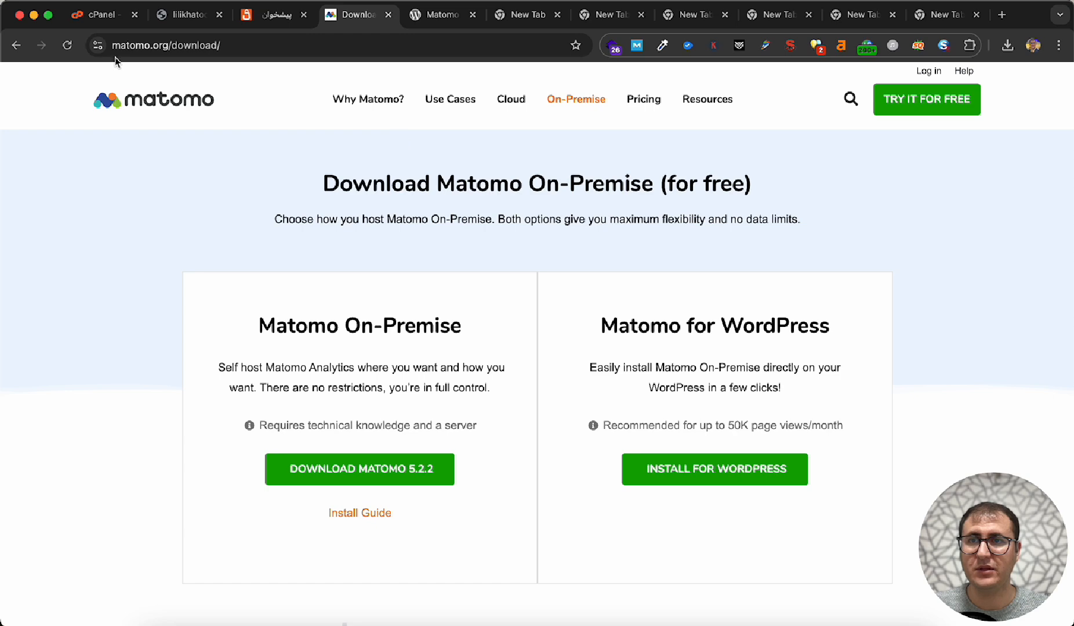
- Switch to cPanel and open the public_html folder in File Manager
click(98, 14)
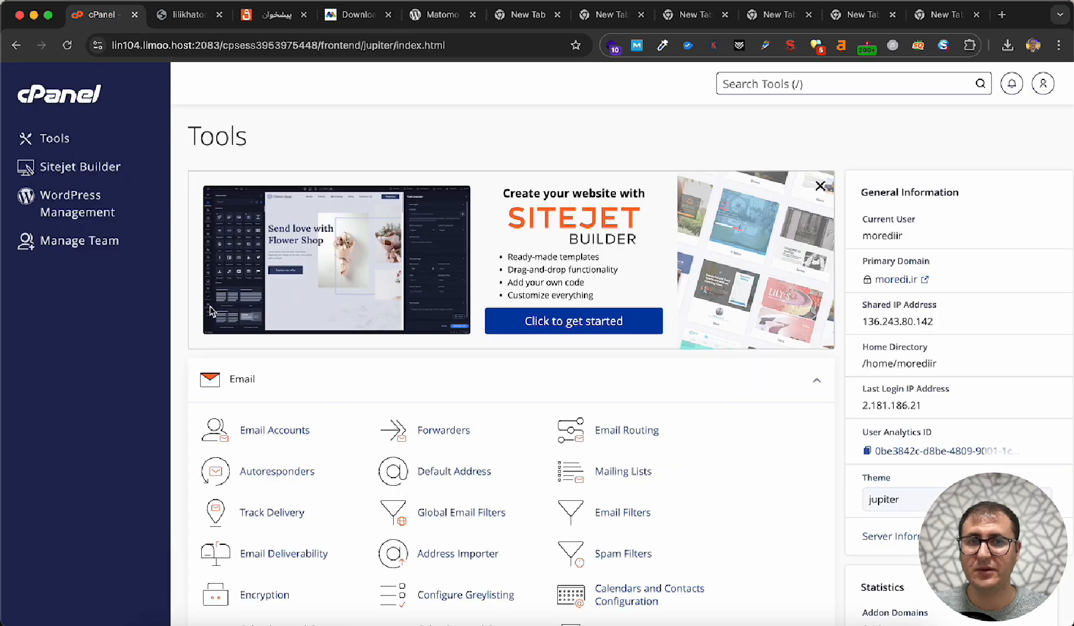
scroll(210, 312, down, 4)
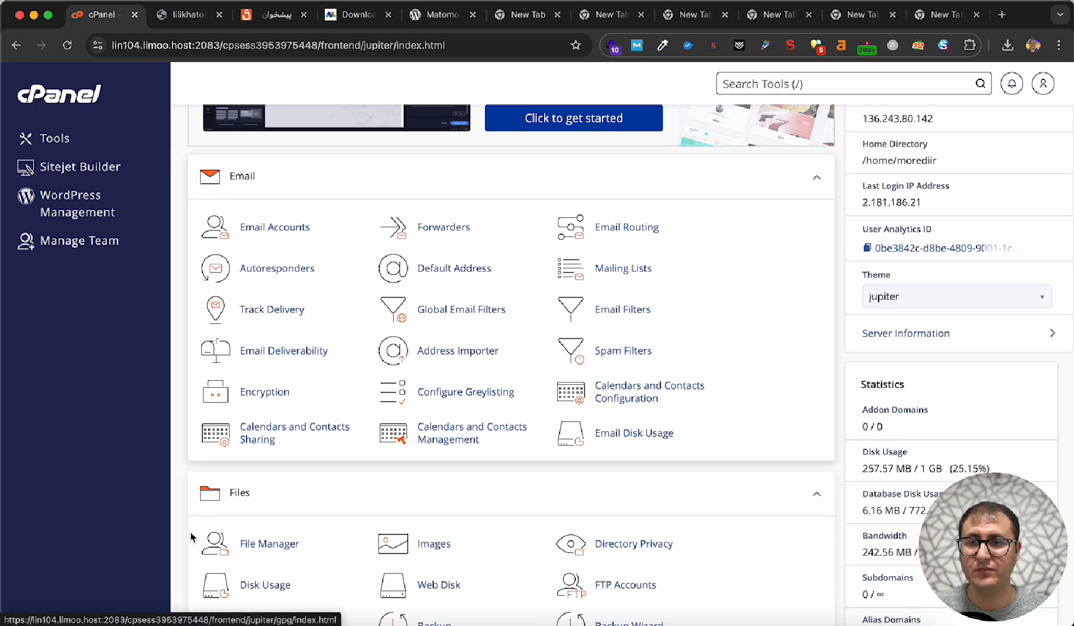
click(255, 544)
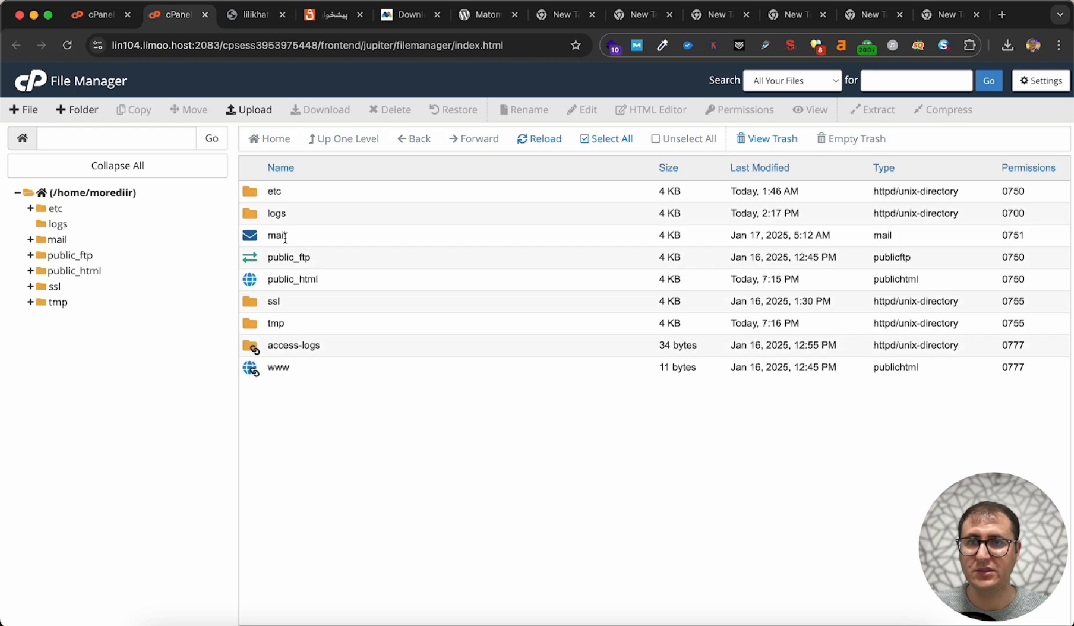
double_click(259, 280)
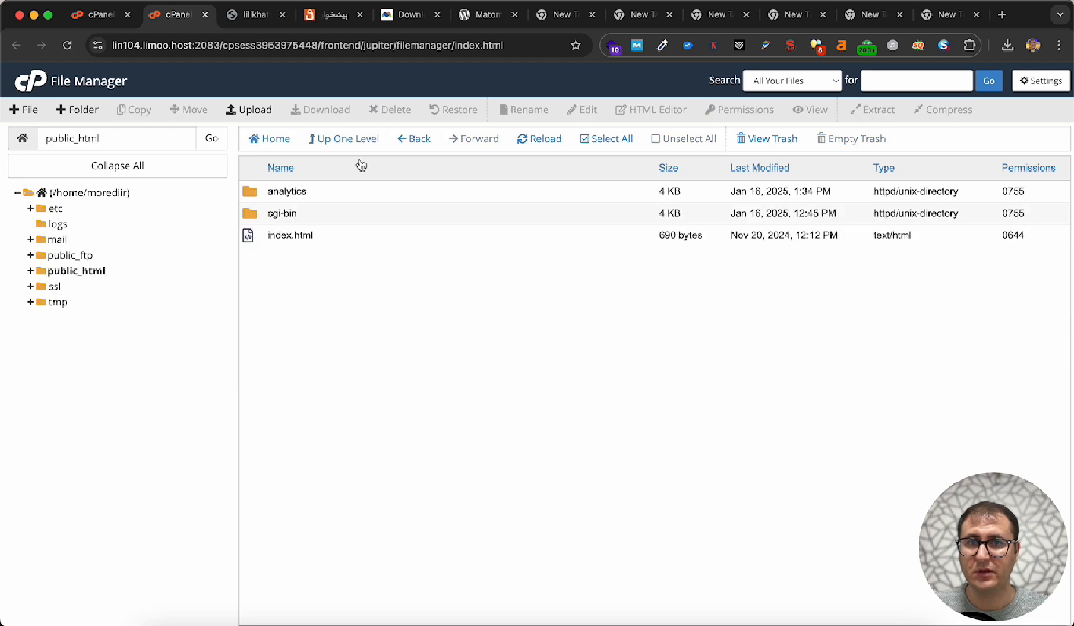
- Upload matomo-latest.zip from the Downloads folder to public_html and return to that folder's listing
click(255, 111)
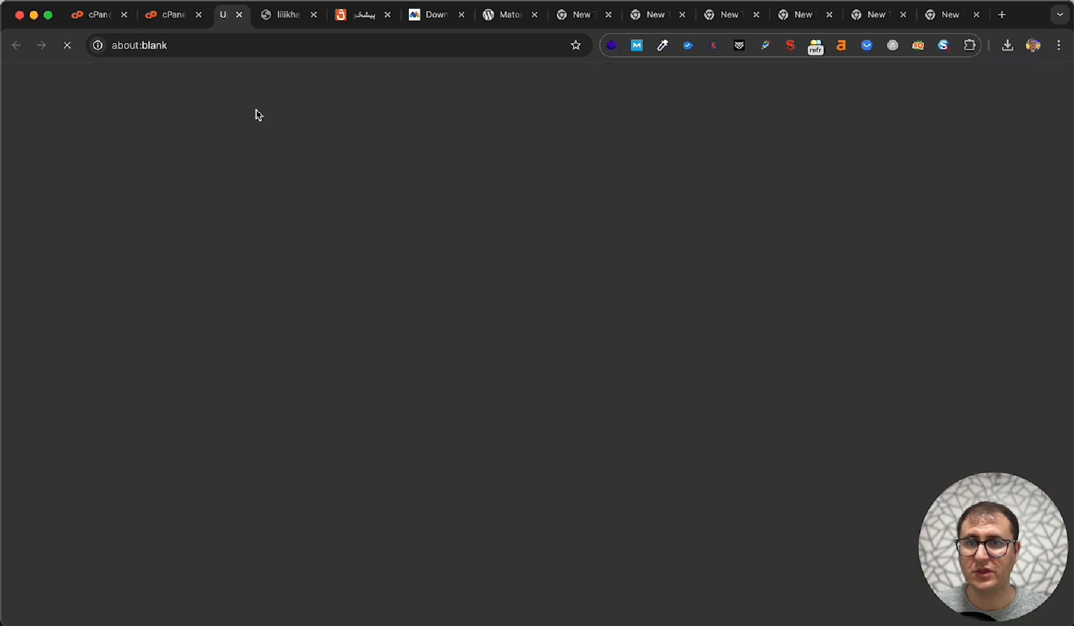
click(525, 307)
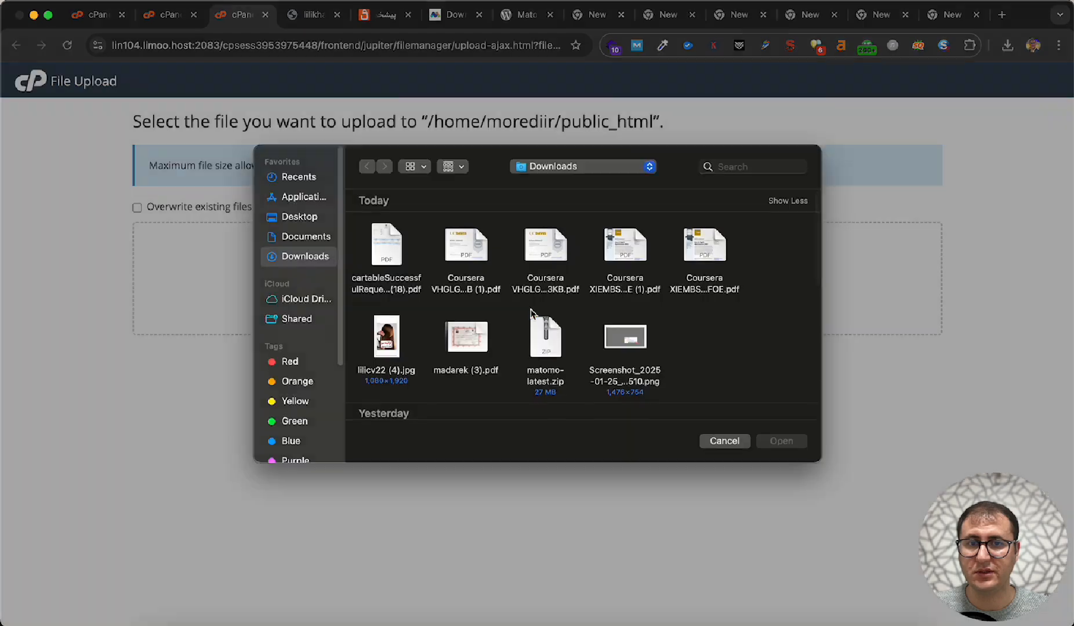
click(544, 351)
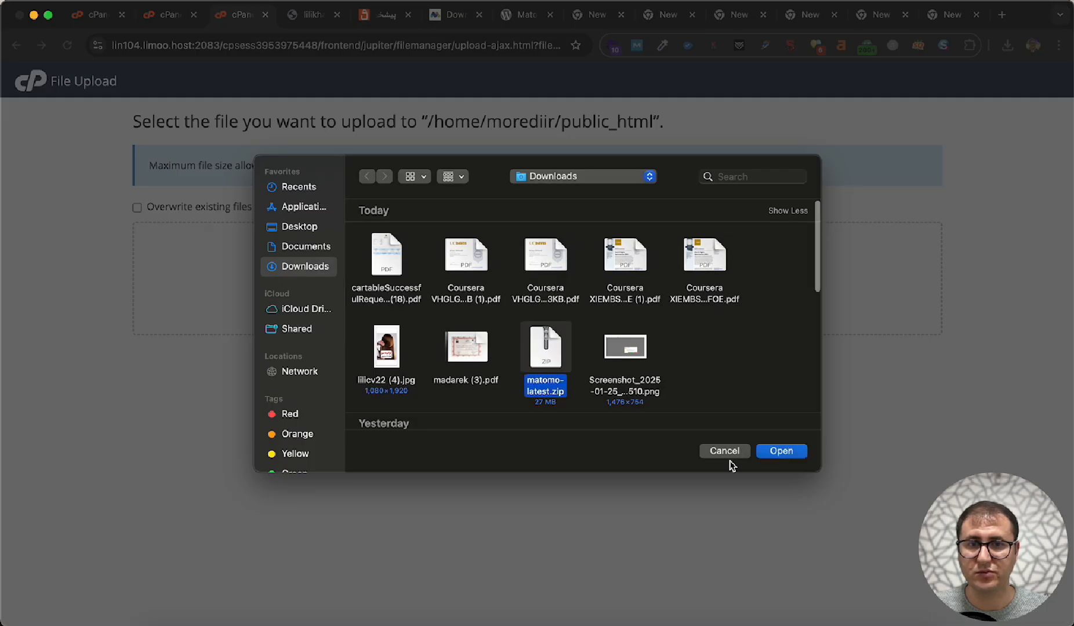
click(772, 456)
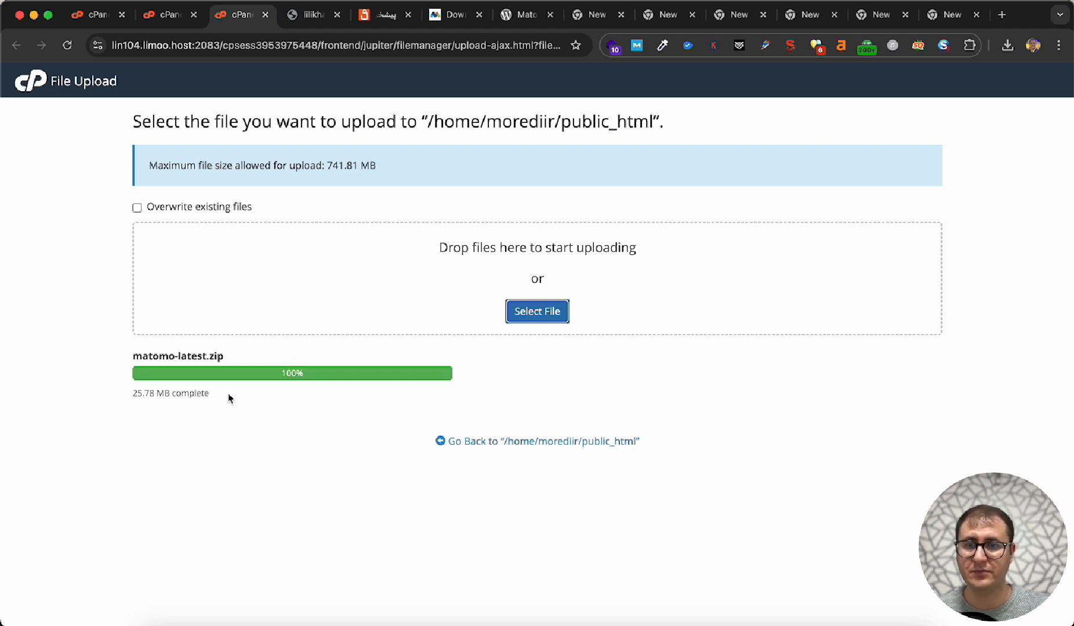
click(473, 453)
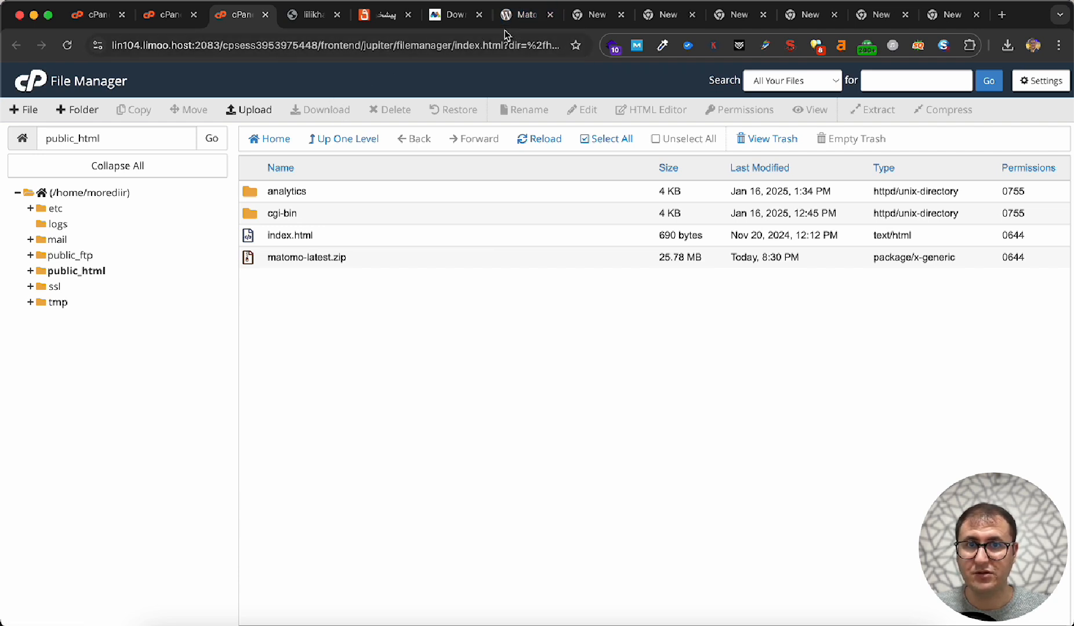
- Load the personal .ir website in the tab showing the Matomo WordPress plugin page
click(514, 17)
key(super+a)
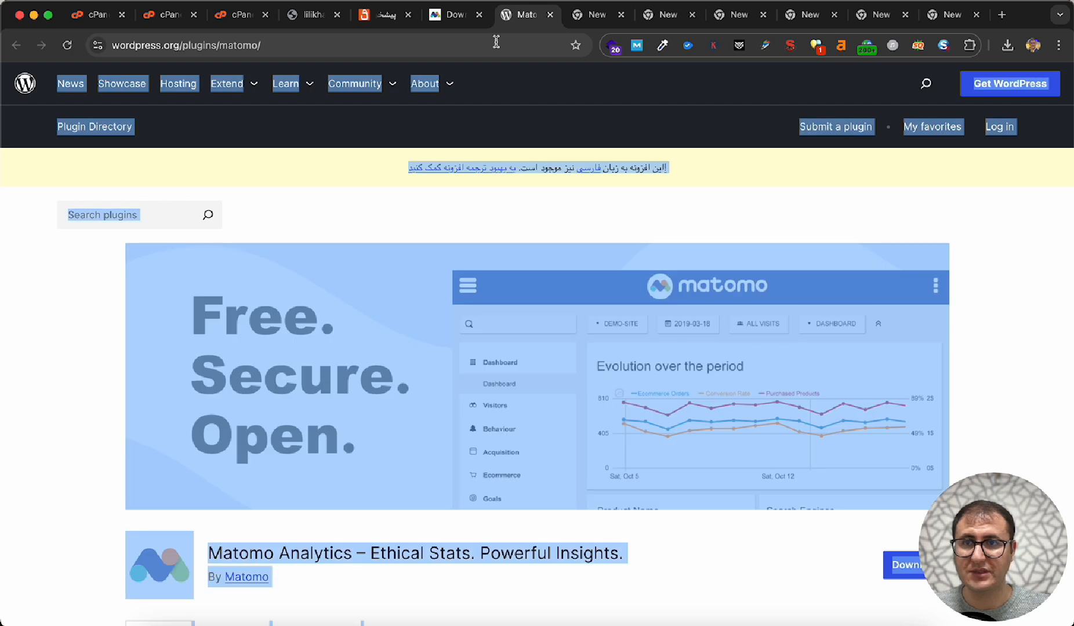
click(496, 43)
text(bahman)
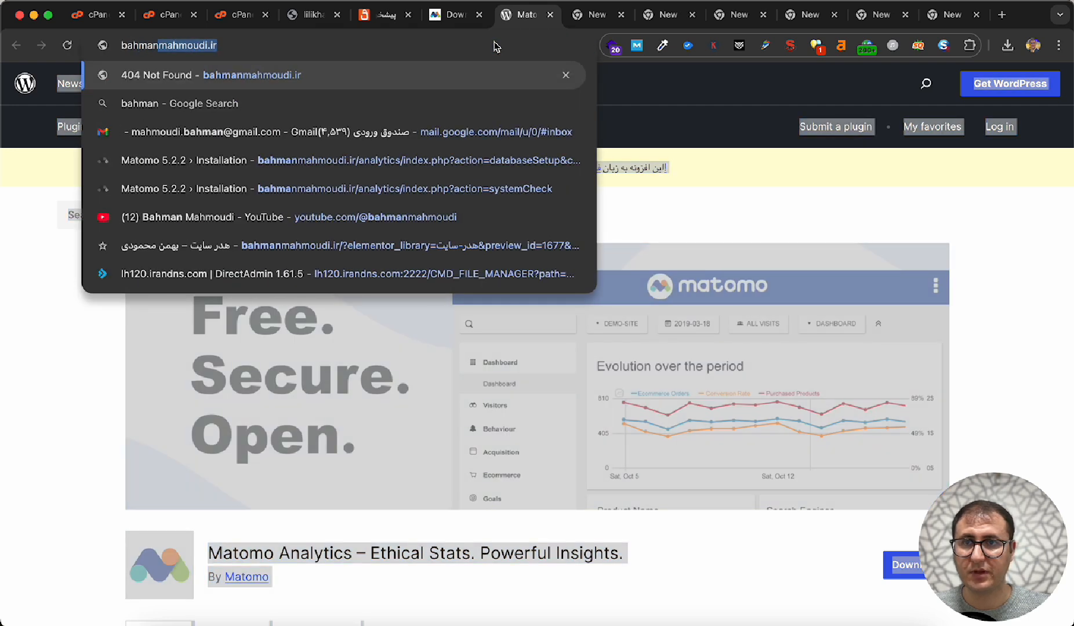
key(Return)
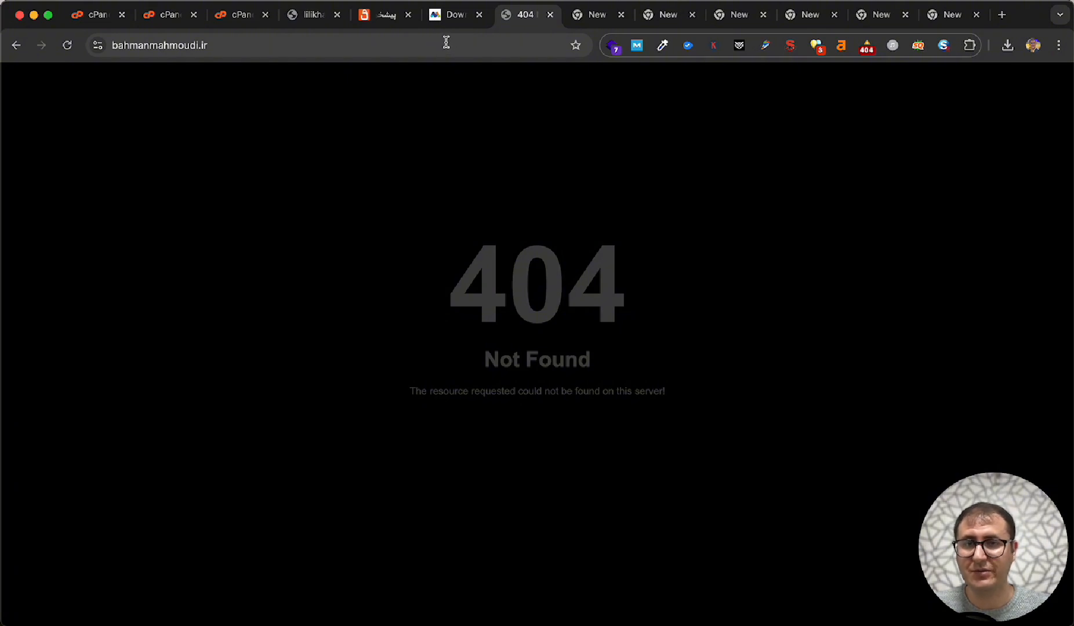
- In the cPanel File Manager, create a folder named matomo in public_html and check its contents
click(235, 19)
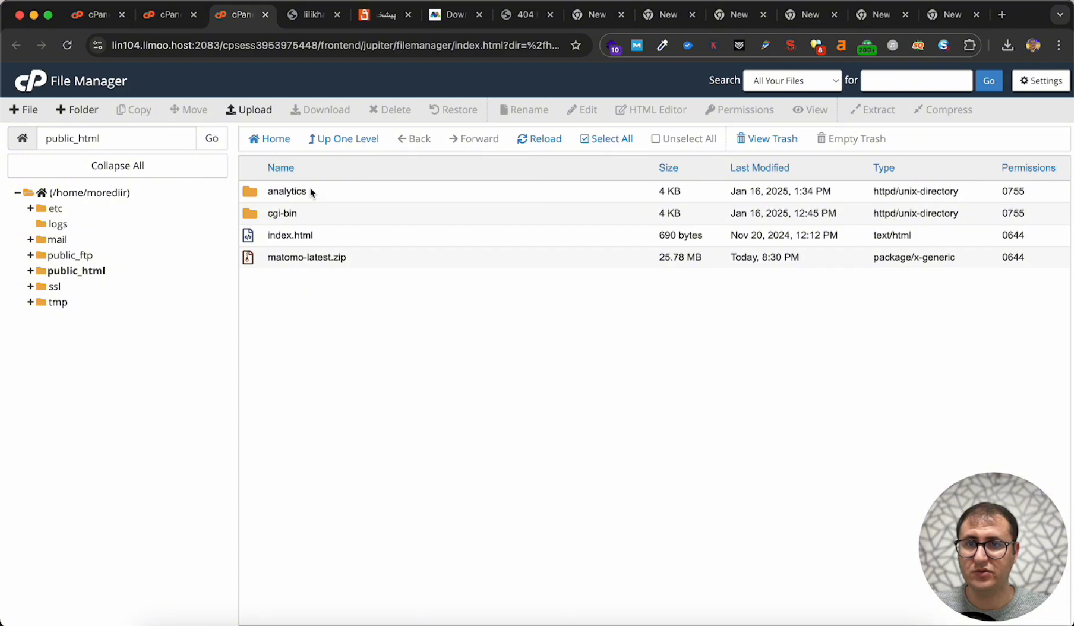
click(81, 110)
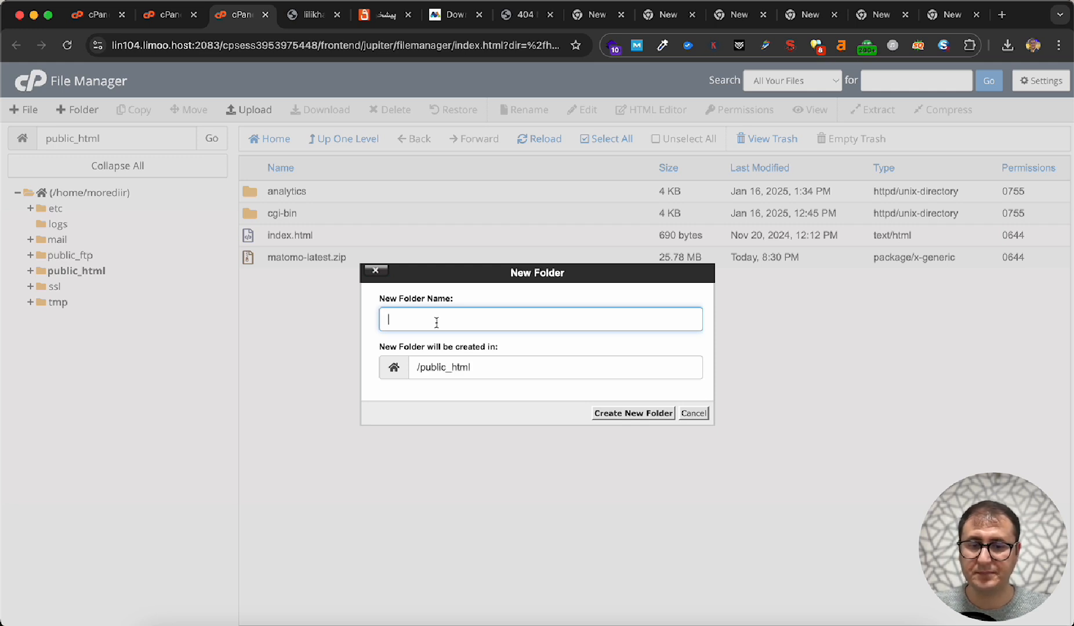
text(matomo)
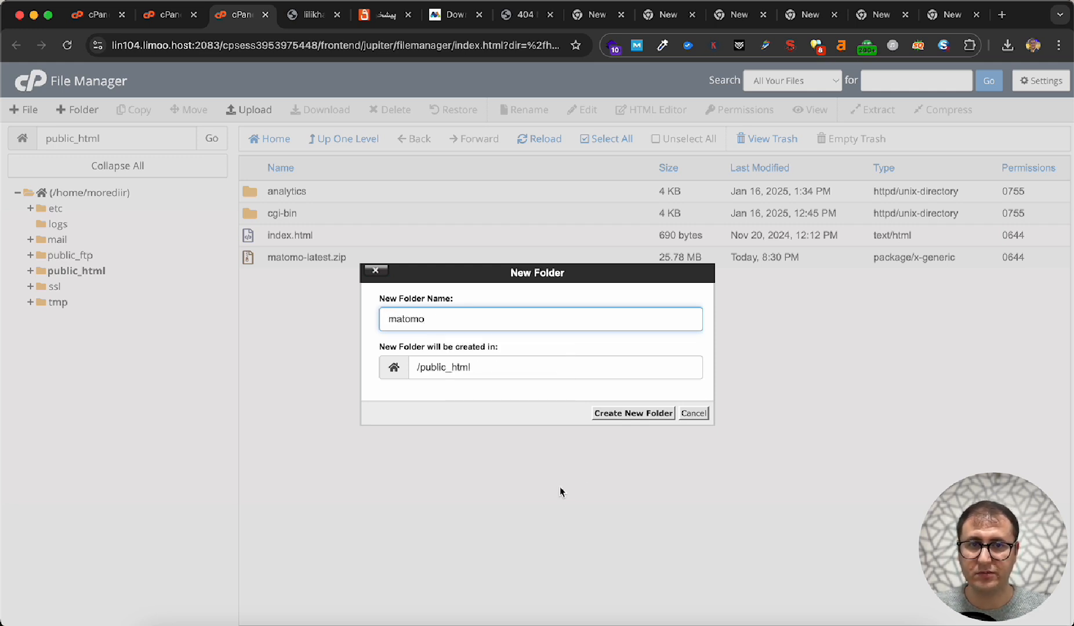
click(624, 415)
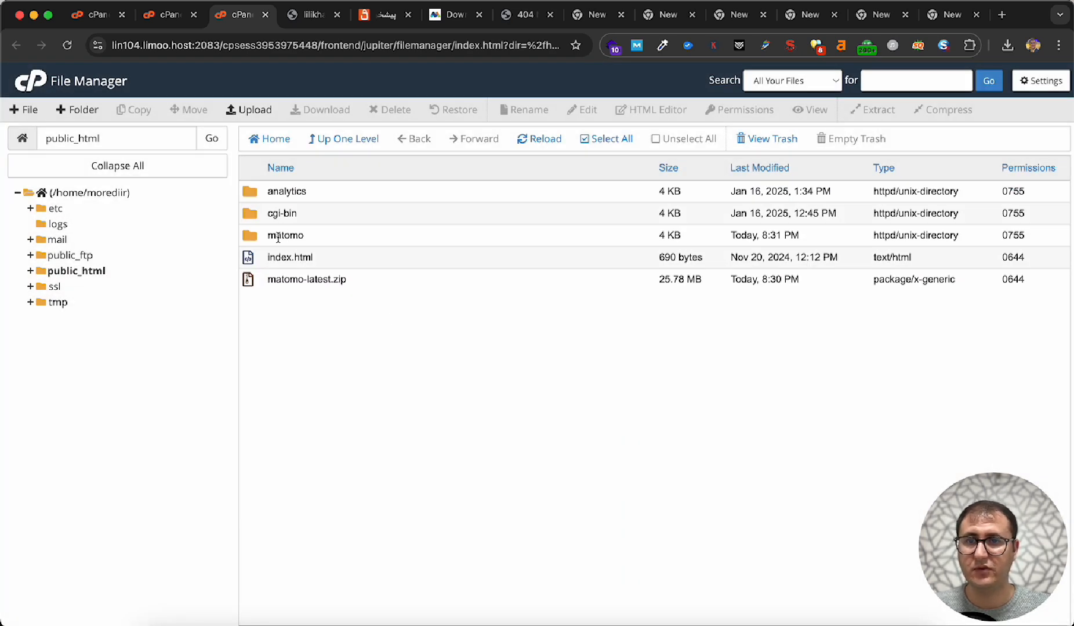
double_click(253, 239)
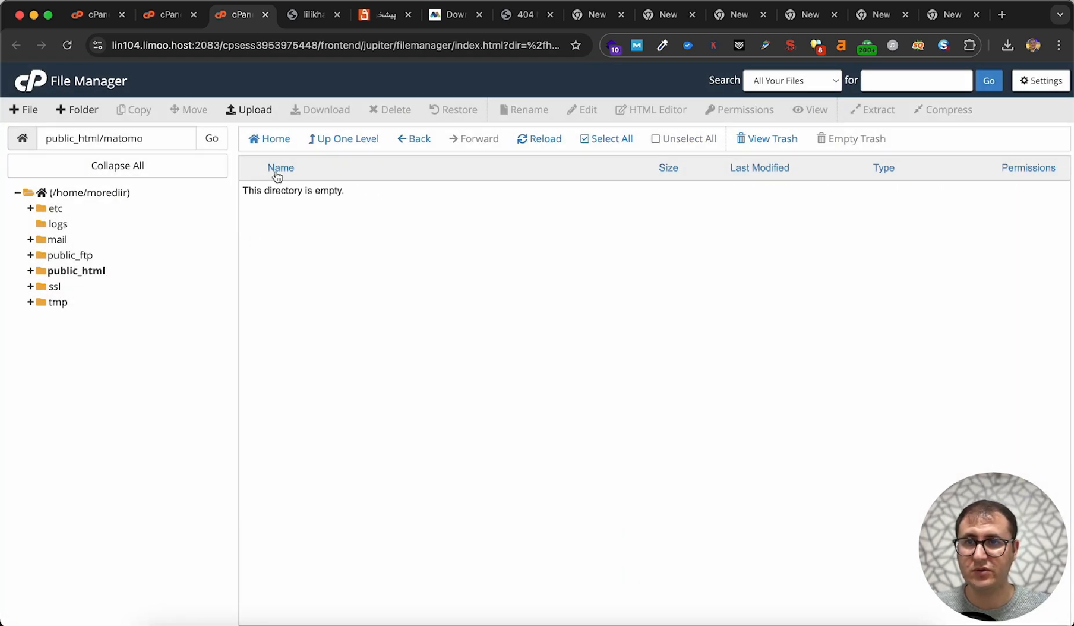
click(349, 147)
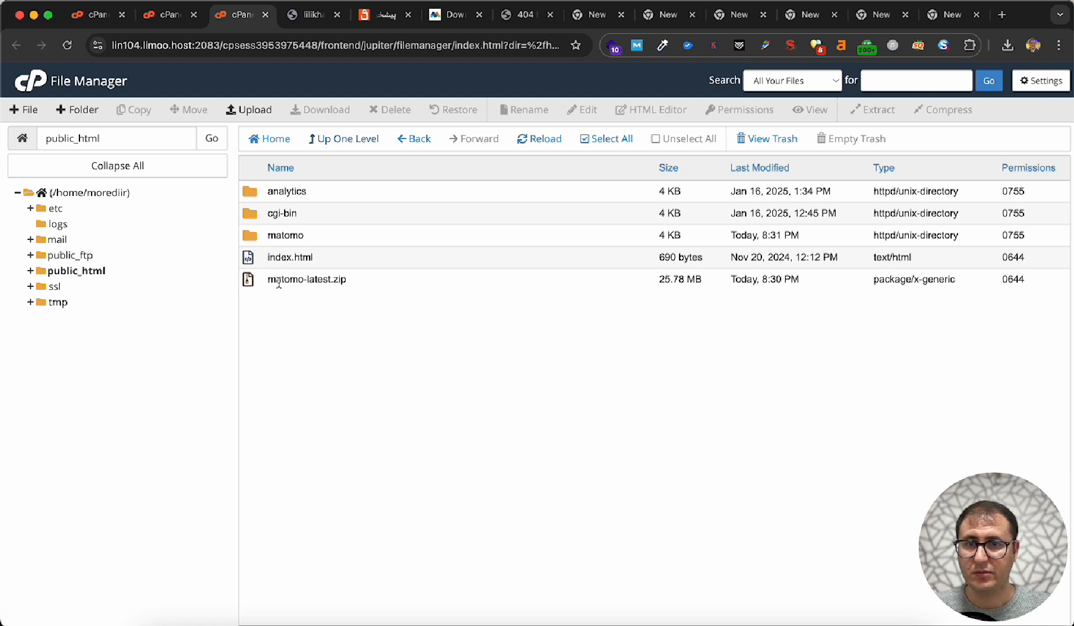
- Extract matomo-latest.zip into /public_html/matomo and dismiss the extraction results
click(248, 280)
right_click(248, 280)
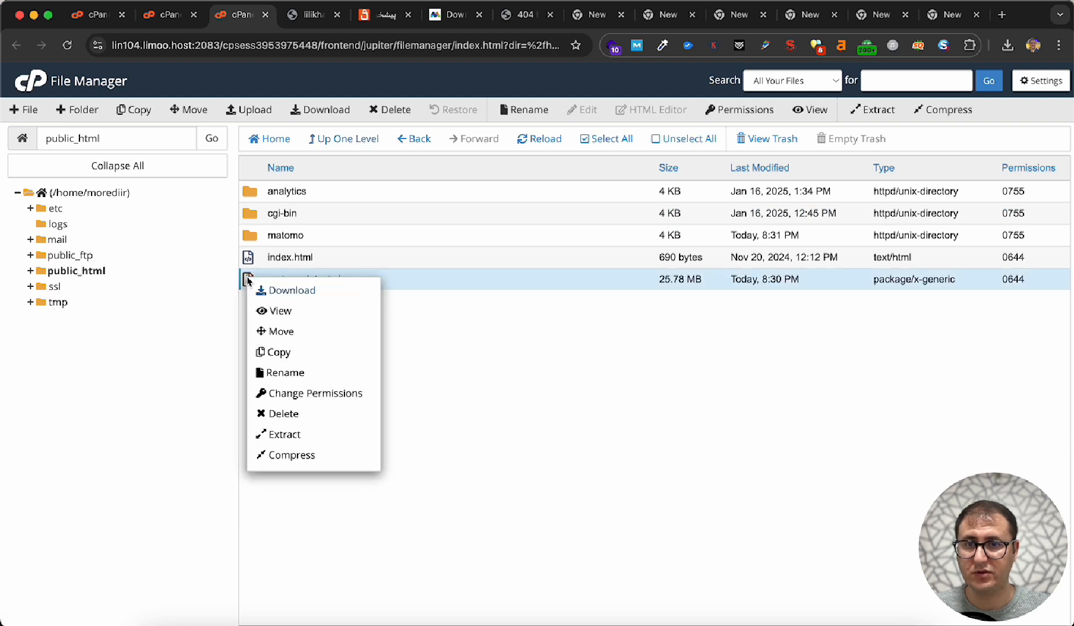
click(284, 435)
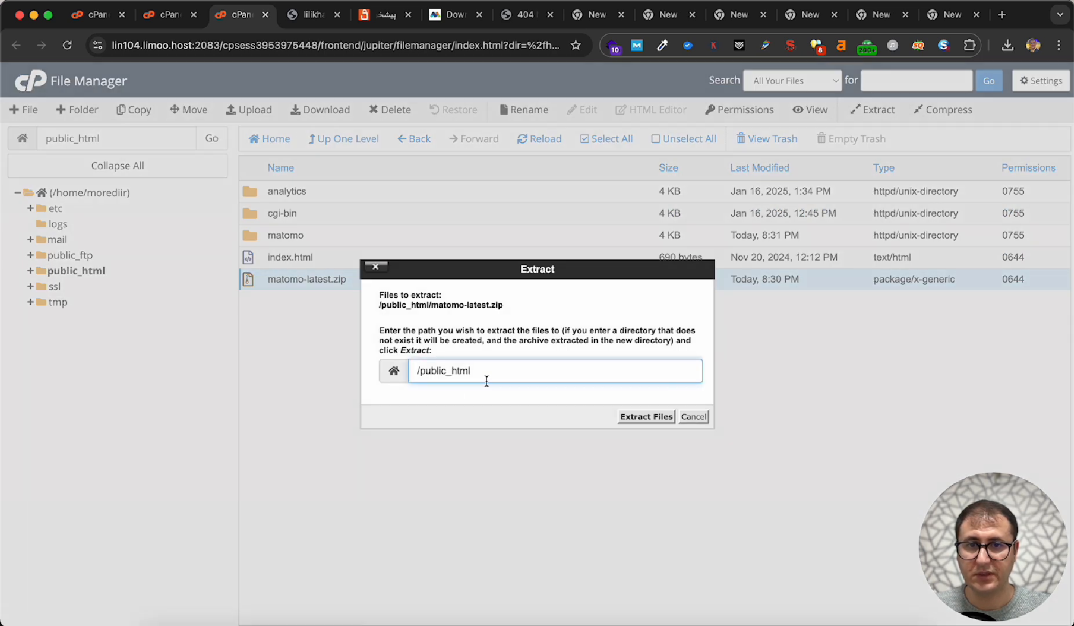
text(/)
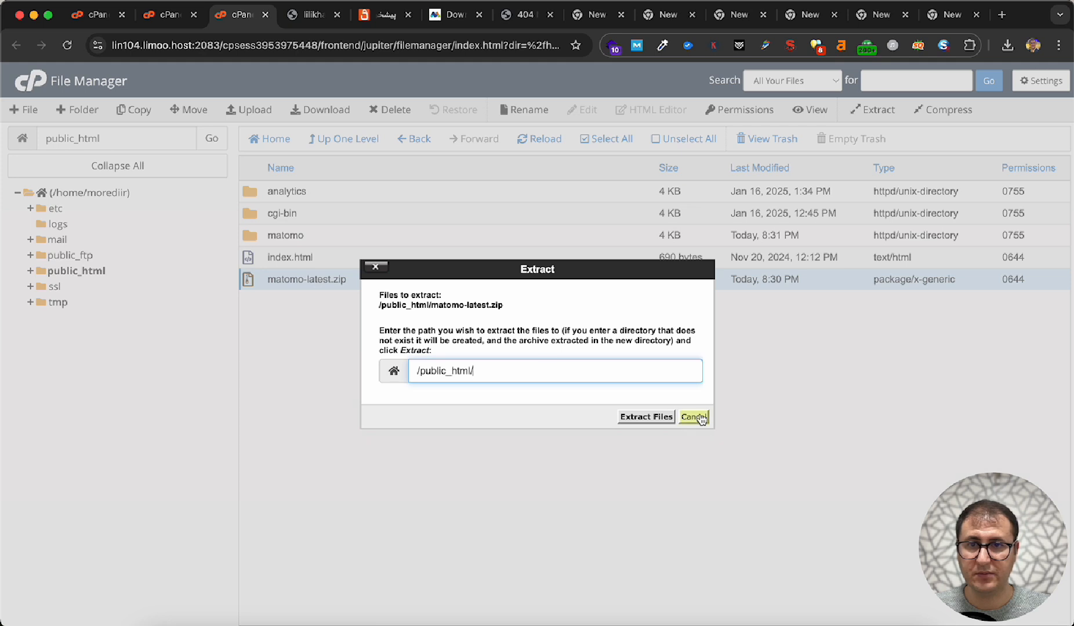
text(matomo)
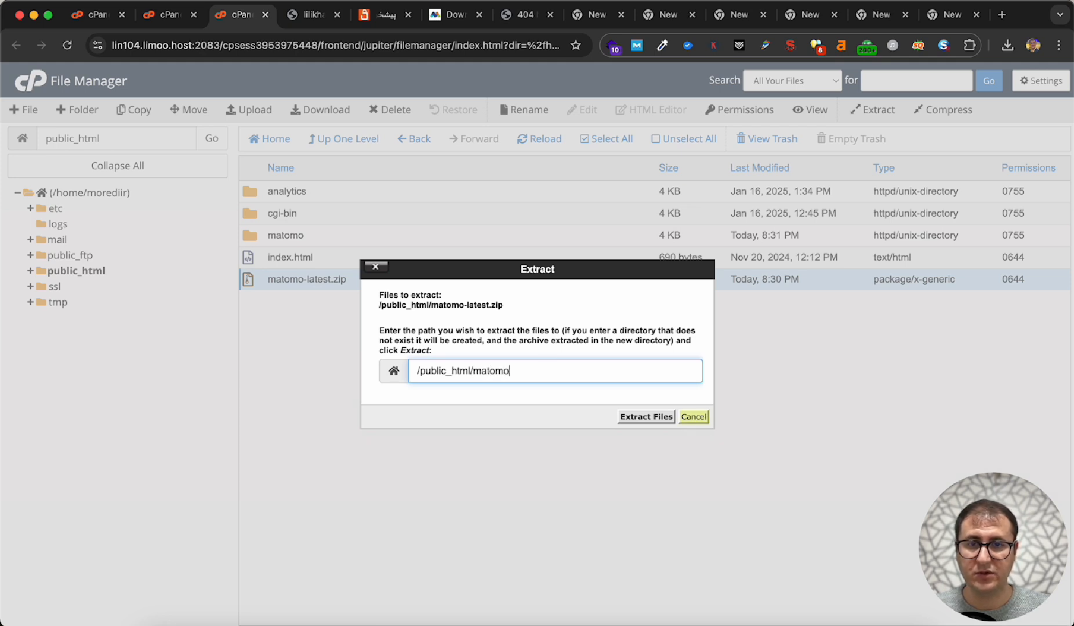
click(645, 417)
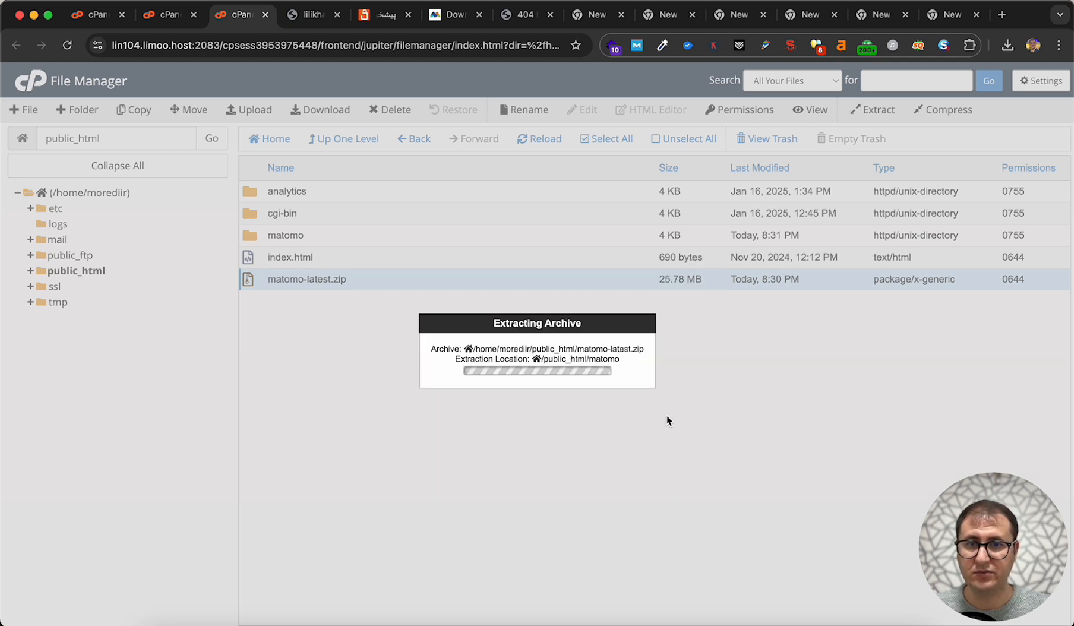
click(768, 490)
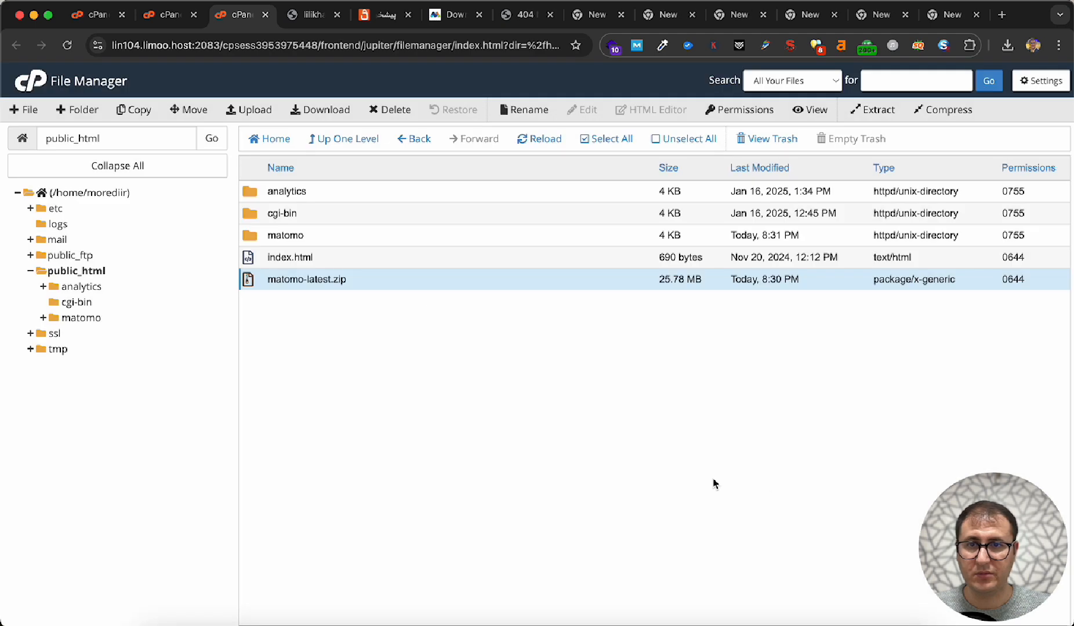
- Move everything from the nested public_html/matomo/matomo folder up into public_html/matomo and open that parent folder
double_click(261, 234)
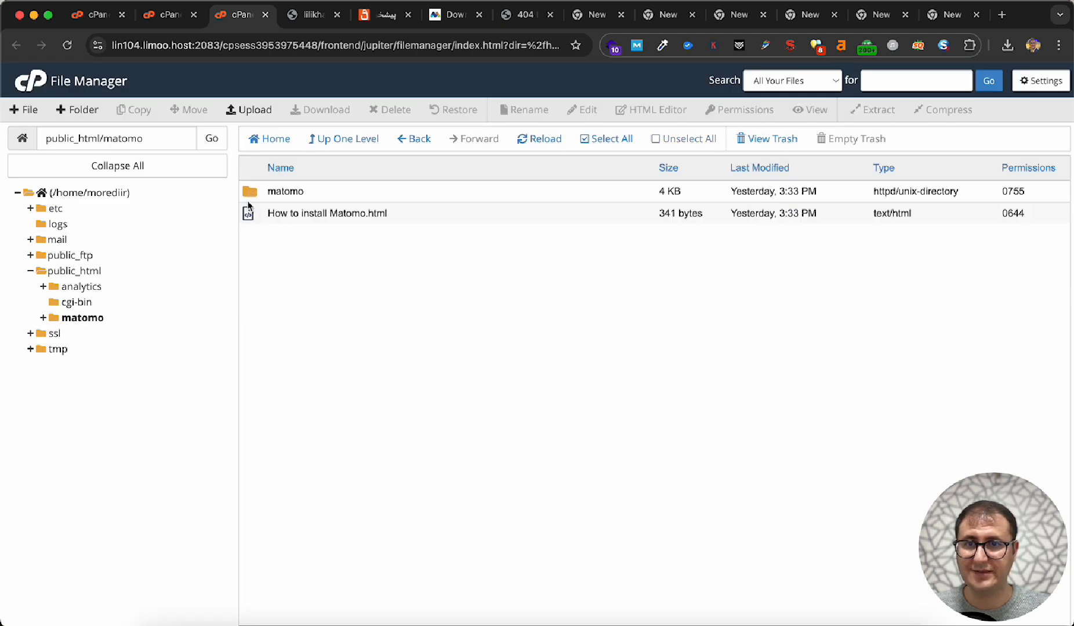
double_click(255, 193)
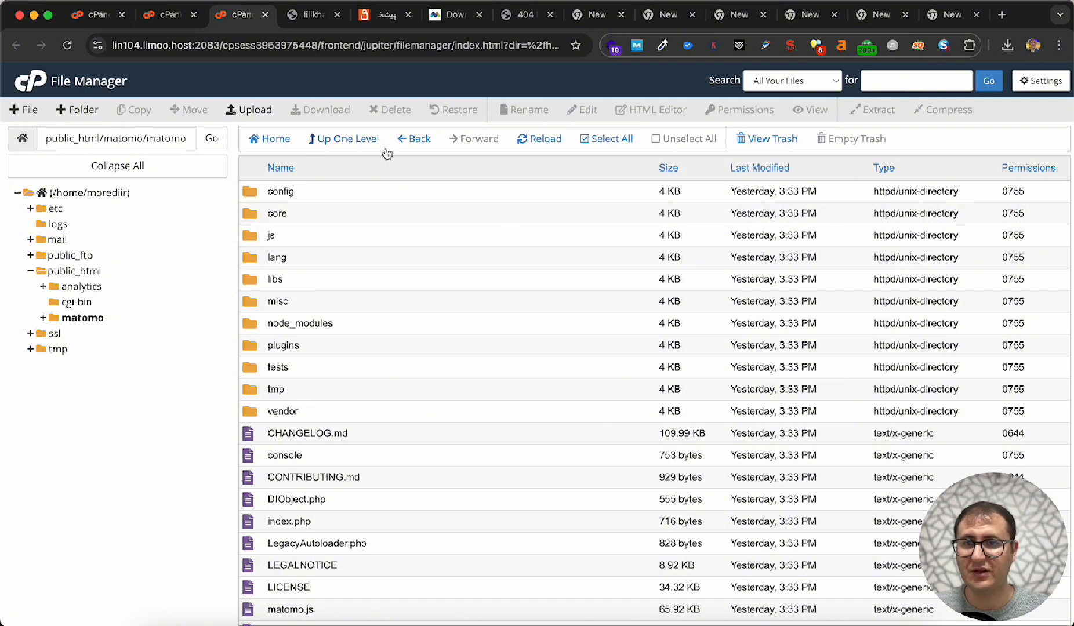
click(600, 143)
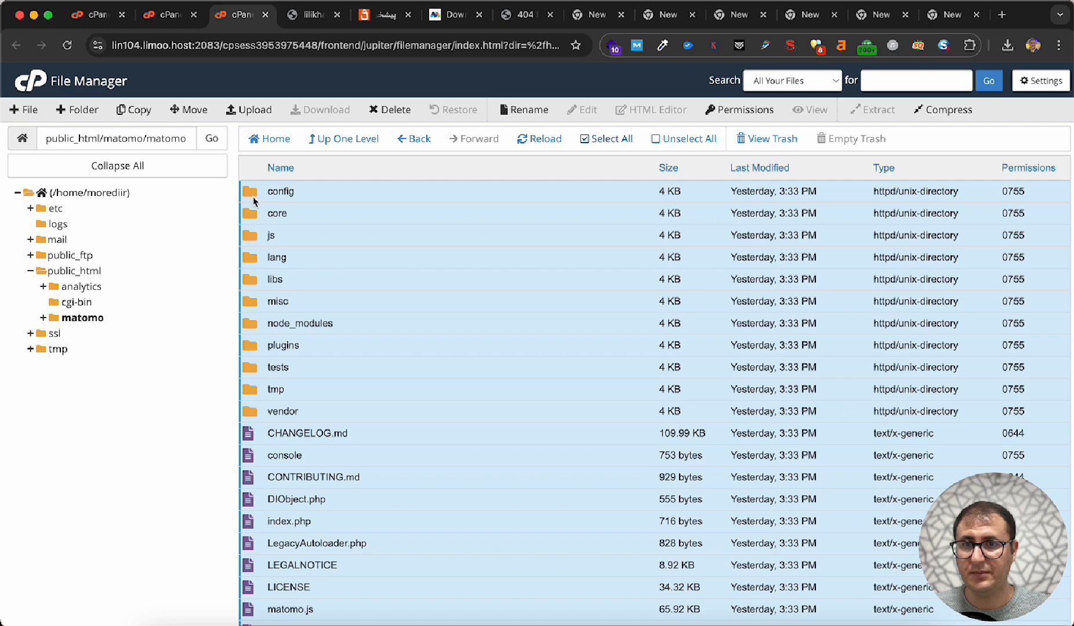
drag(81, 324, 81, 324)
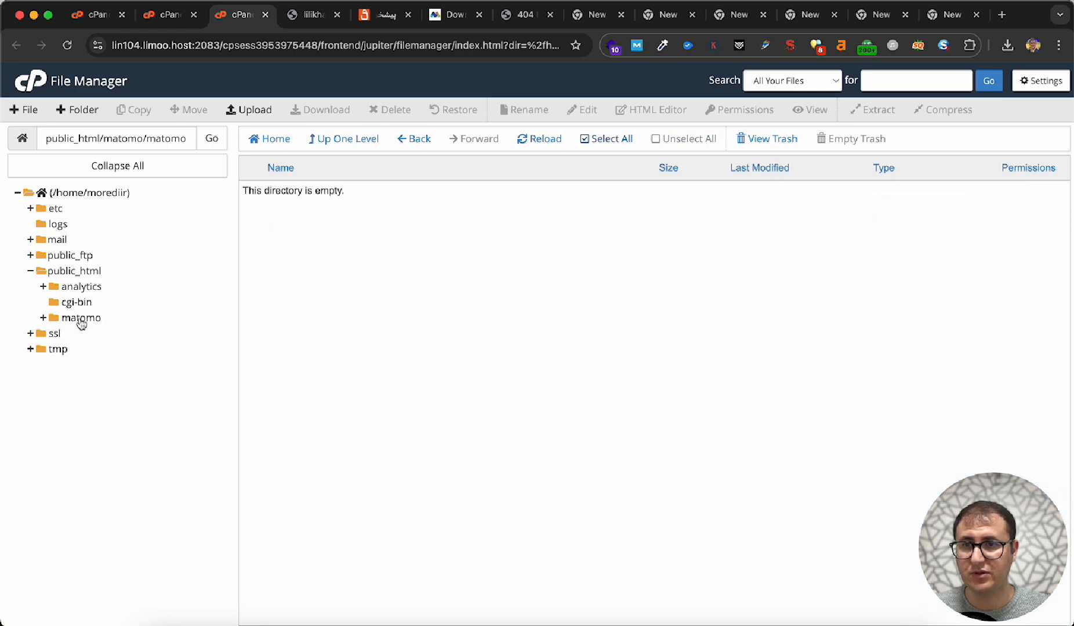
click(81, 319)
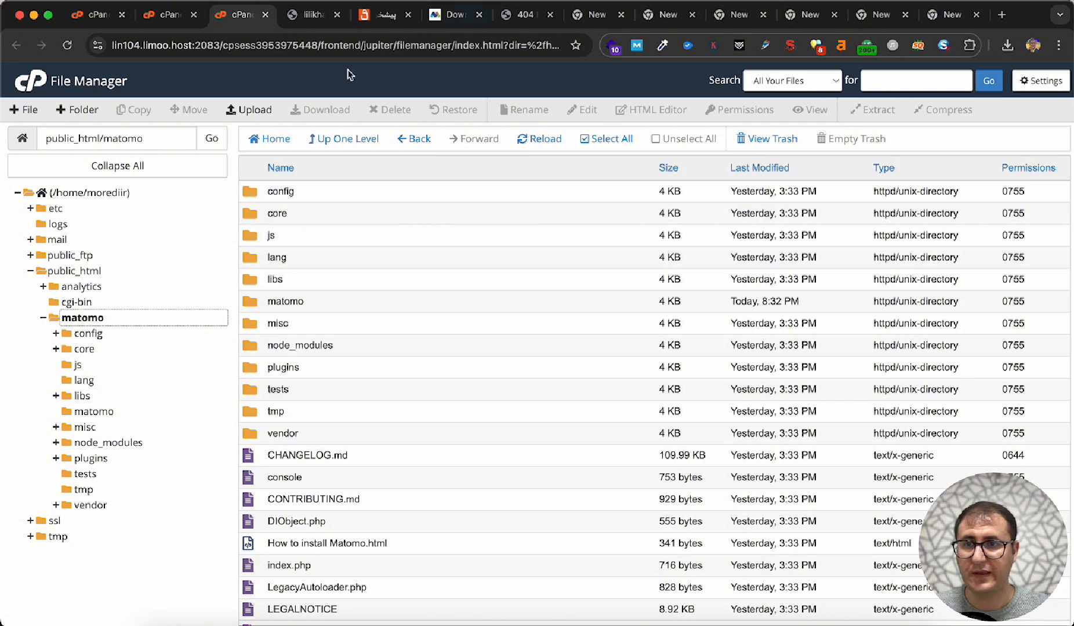
- Load the personal .ir website's /matomo address in the tab showing the existing Matomo analytics dashboard
click(313, 14)
click(297, 45)
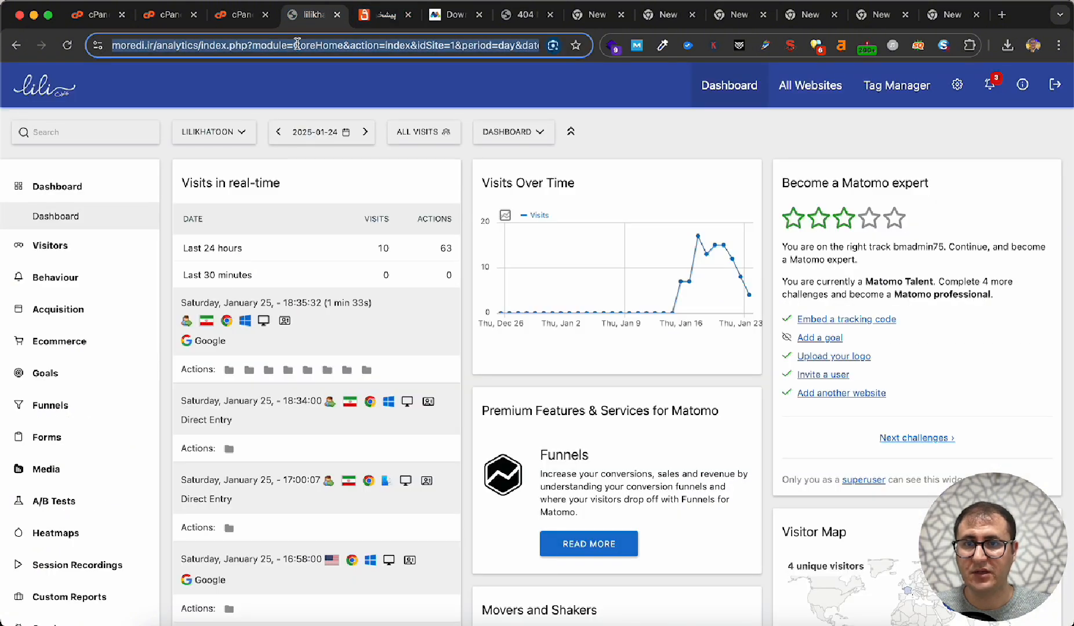
text(moredi.ir/analytics)
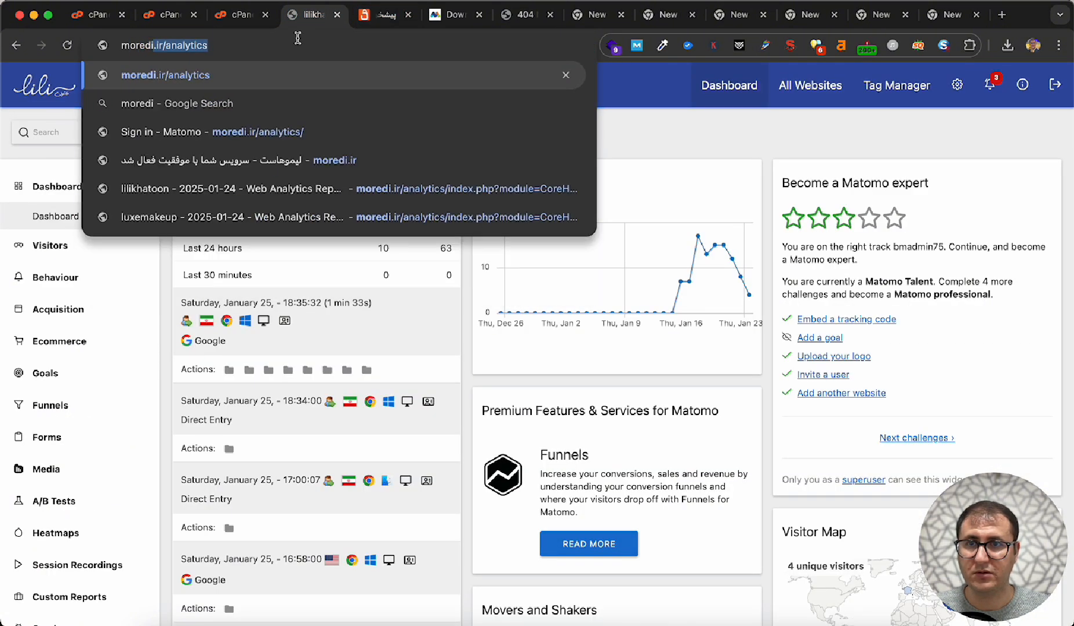
key(BackSpace)
key(BackSpace)
key(BackSpace)
key(BackSpace)
key(BackSpace)
key(BackSpace)
key(BackSpace)
key(BackSpace)
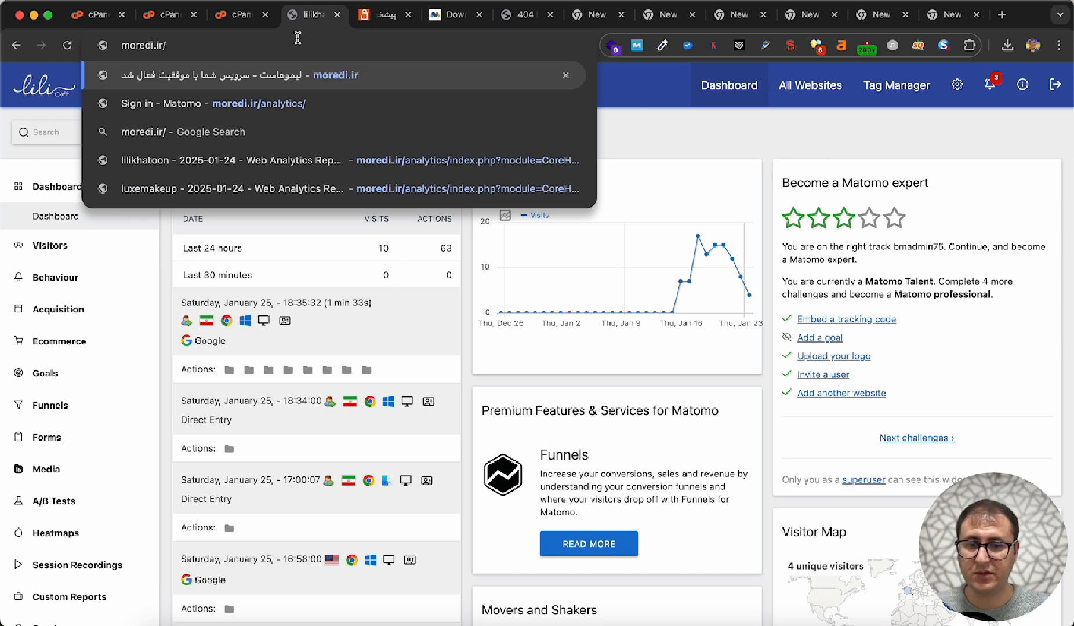
text(matomo)
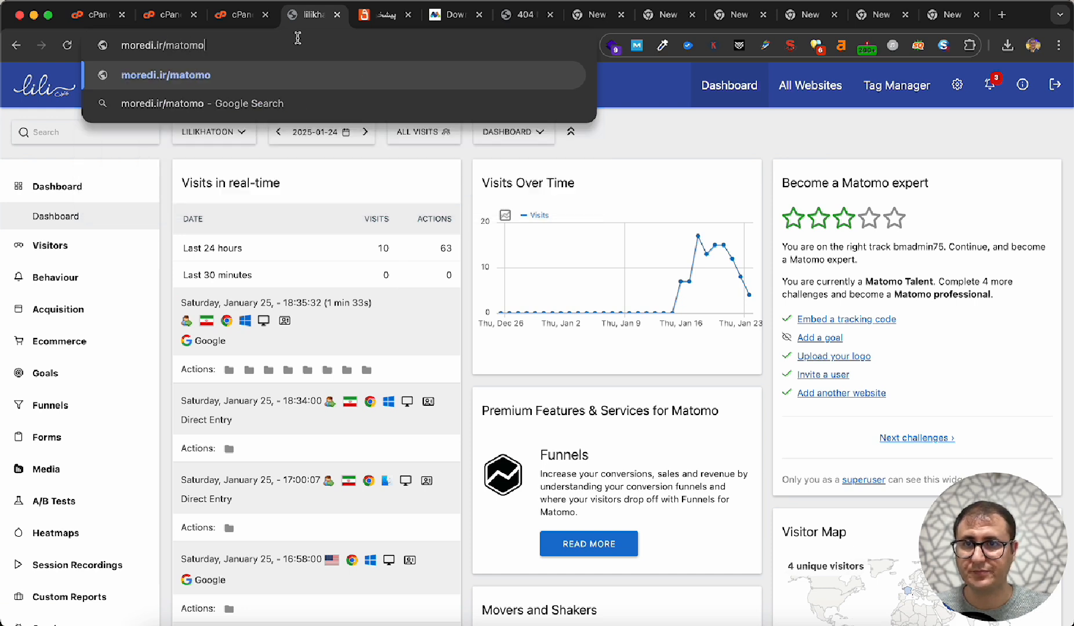
key(Return)
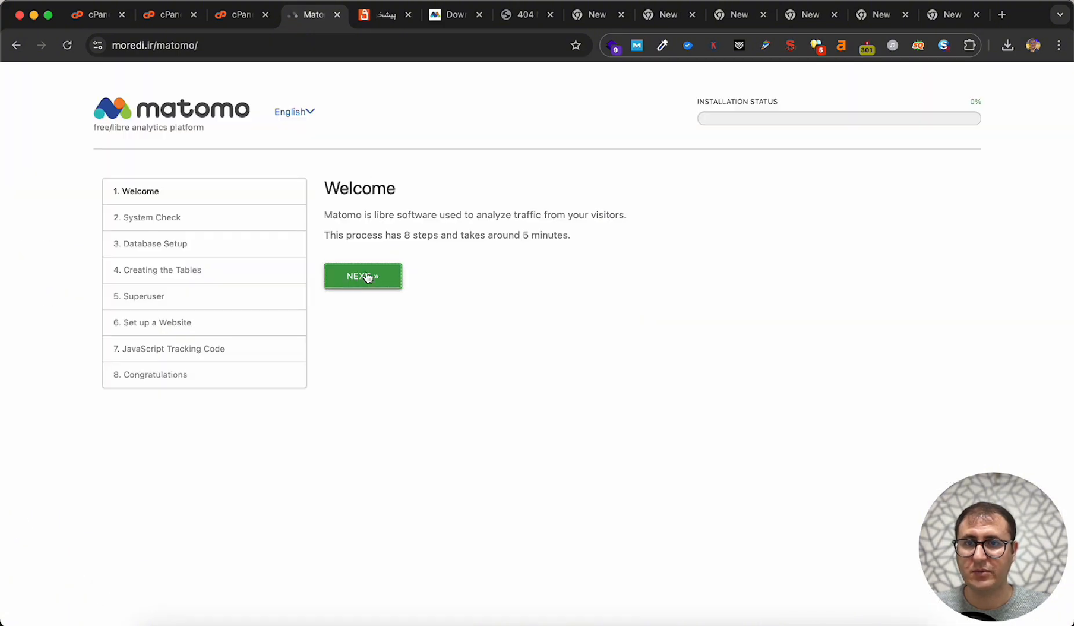
- Advance the Matomo installer through the Welcome and System Check pages to Database Setup
click(367, 277)
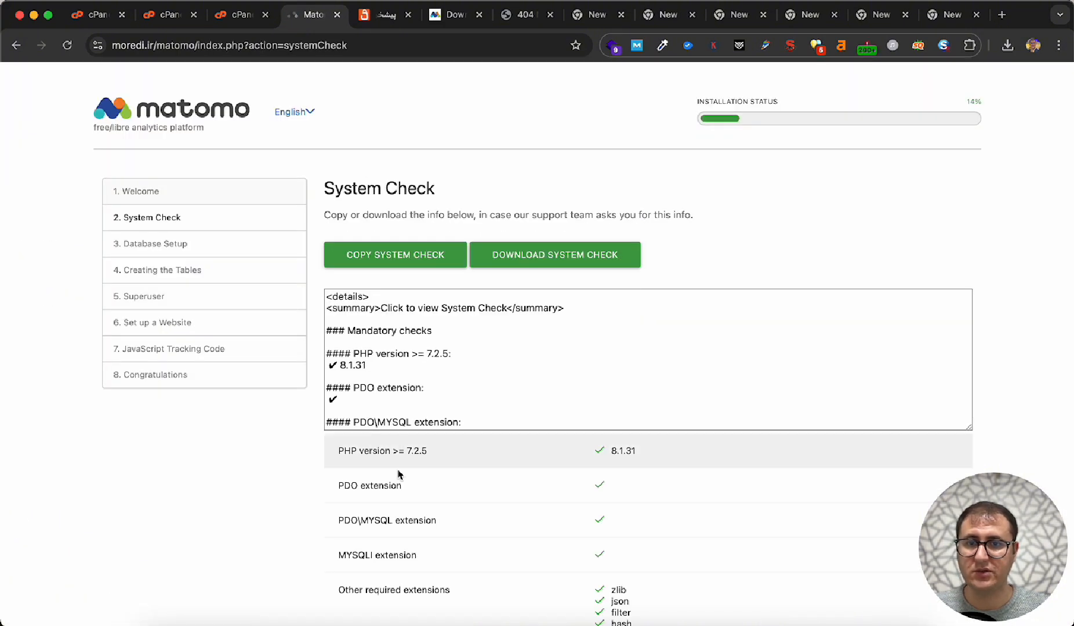
scroll(388, 464, down, 20)
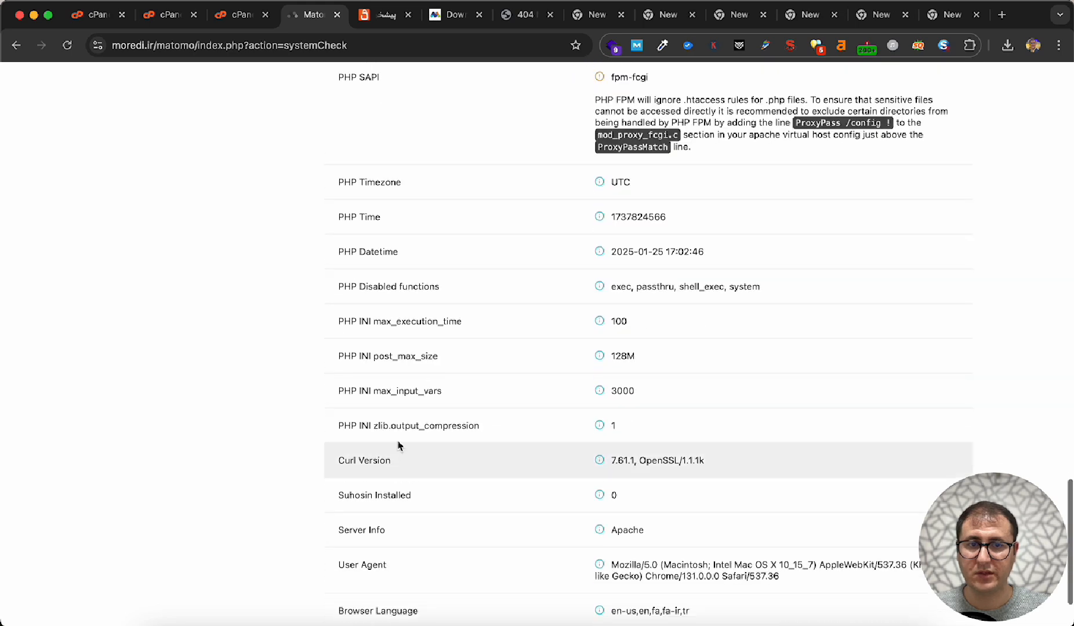
click(362, 568)
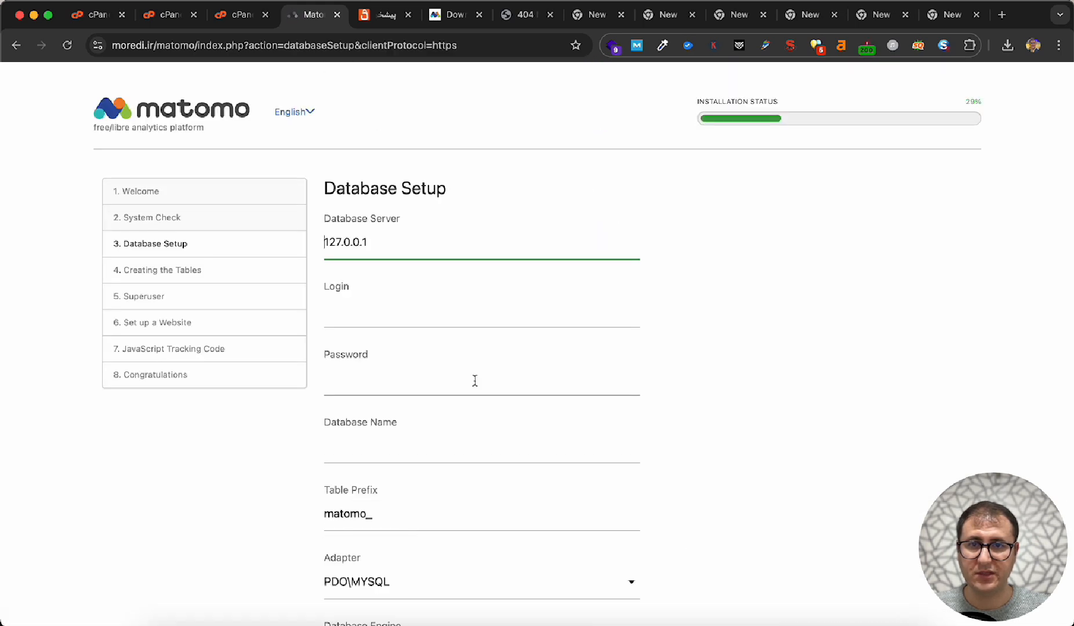
- Set the Database Server to localhost
double_click(431, 239)
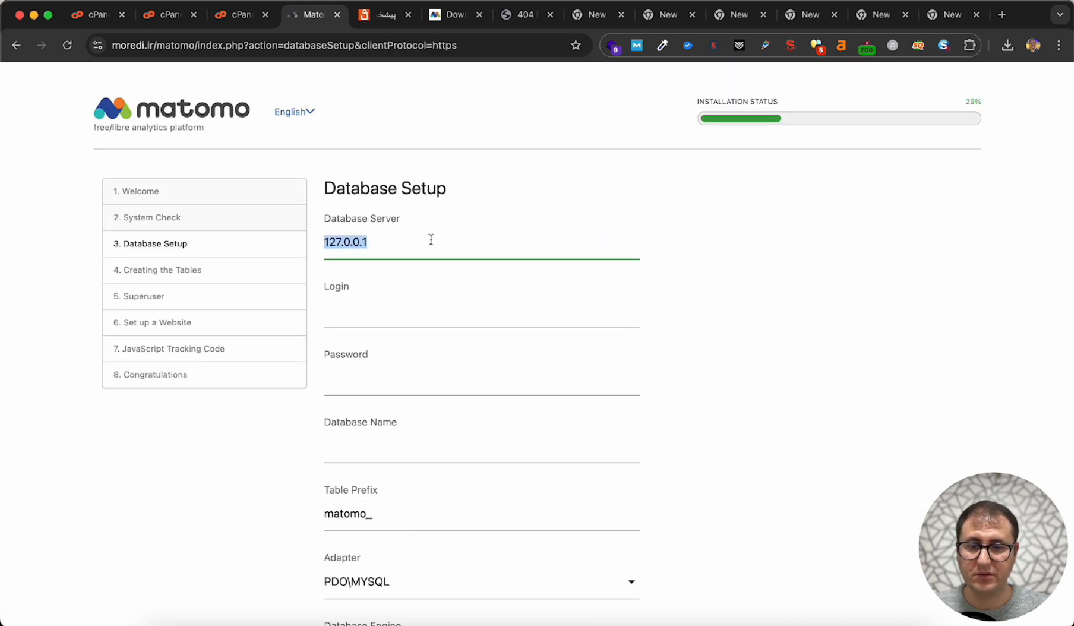
text(local)
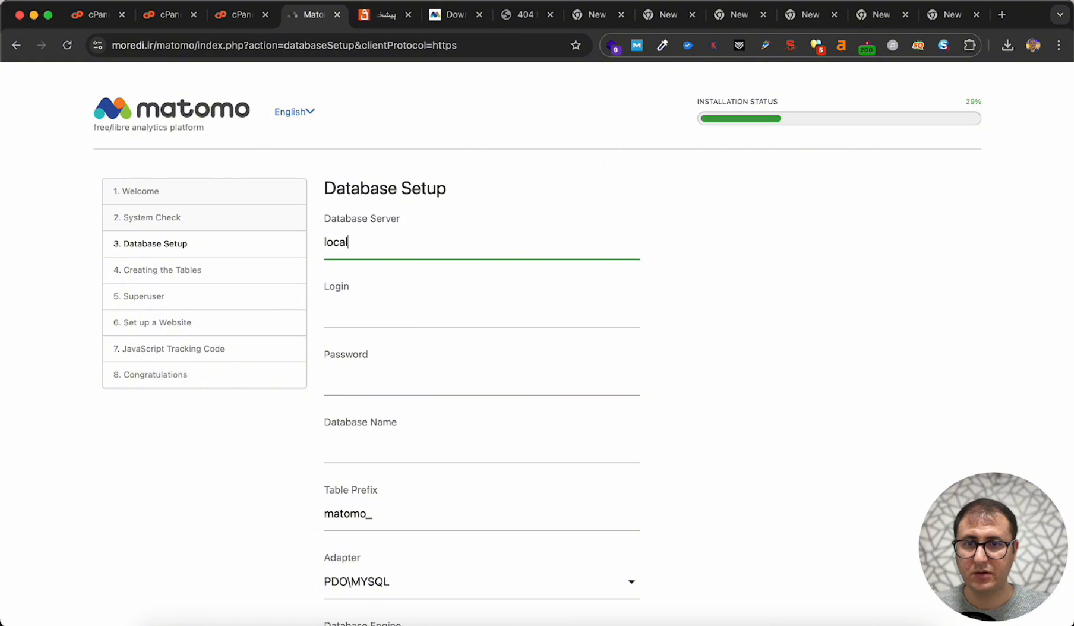
text(ho)
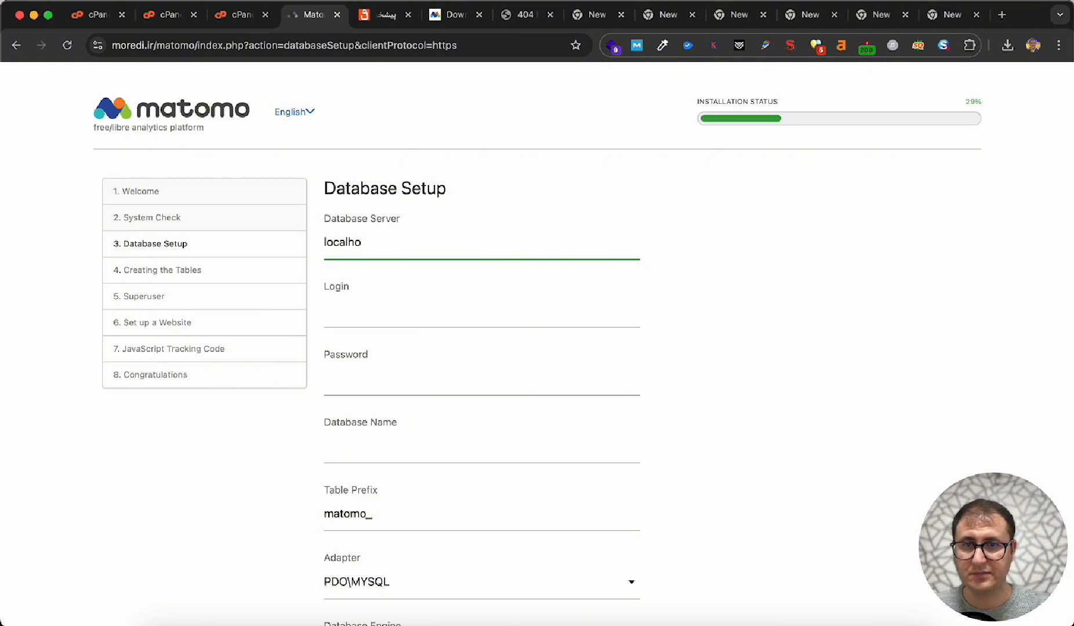
text(st)
- Copy the database user name from the first line of the TextEdit note into the Database Setup login field
click(384, 309)
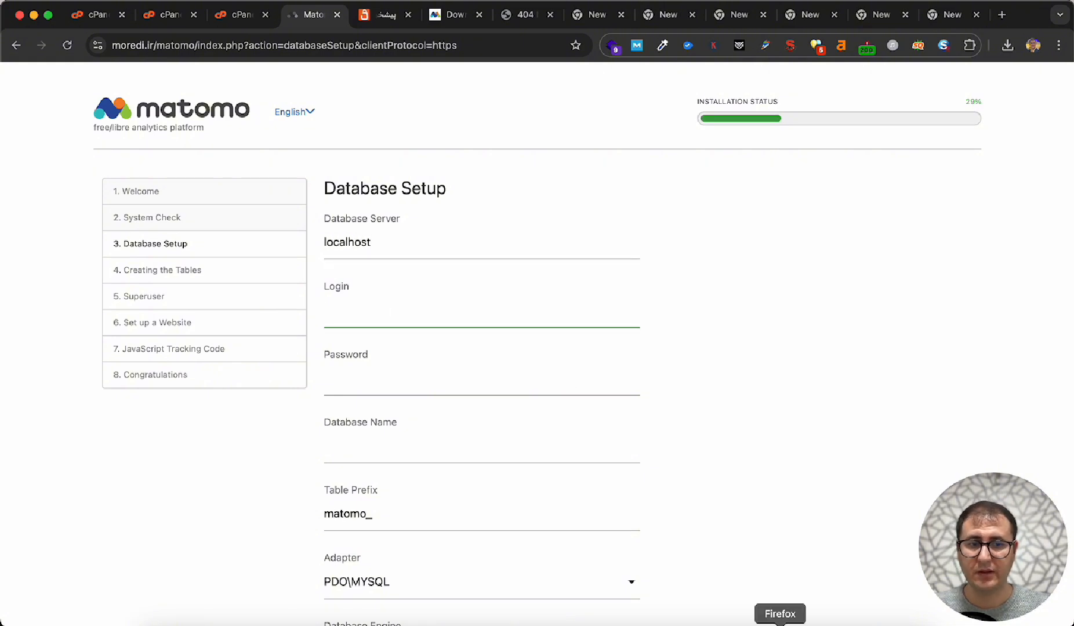
click(827, 624)
double_click(634, 326)
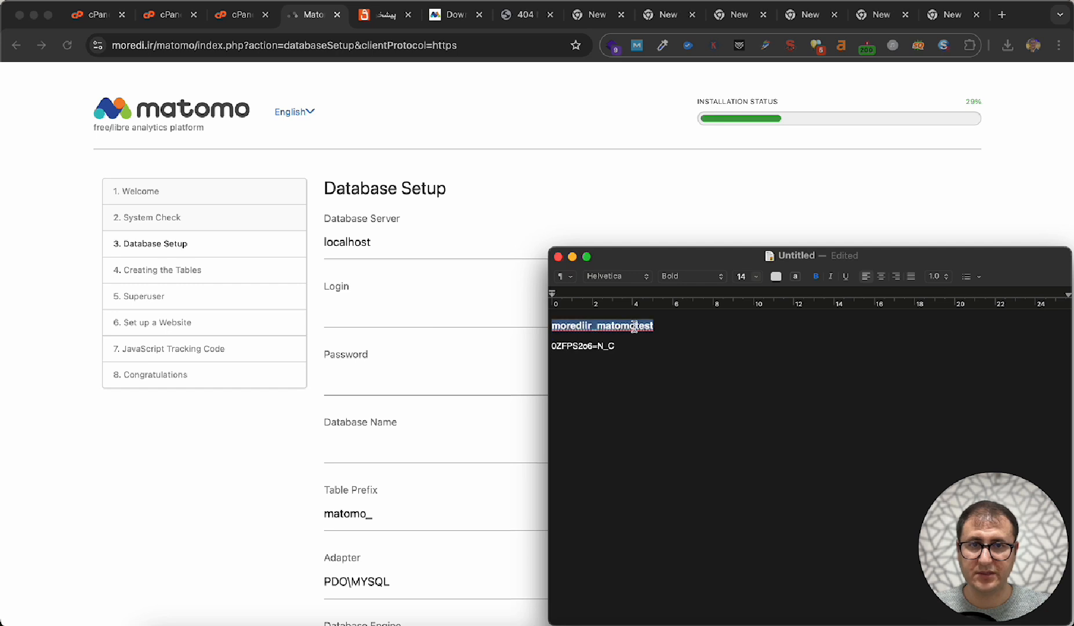
triple_click(634, 327)
click(635, 327)
drag(662, 327, 473, 332)
key(super+c)
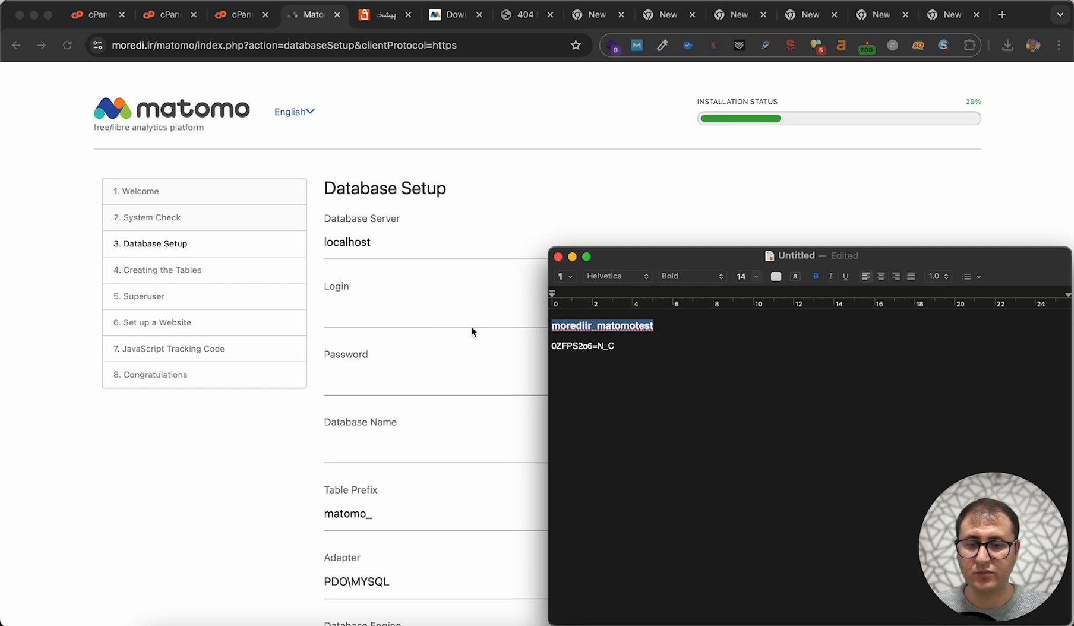
click(432, 311)
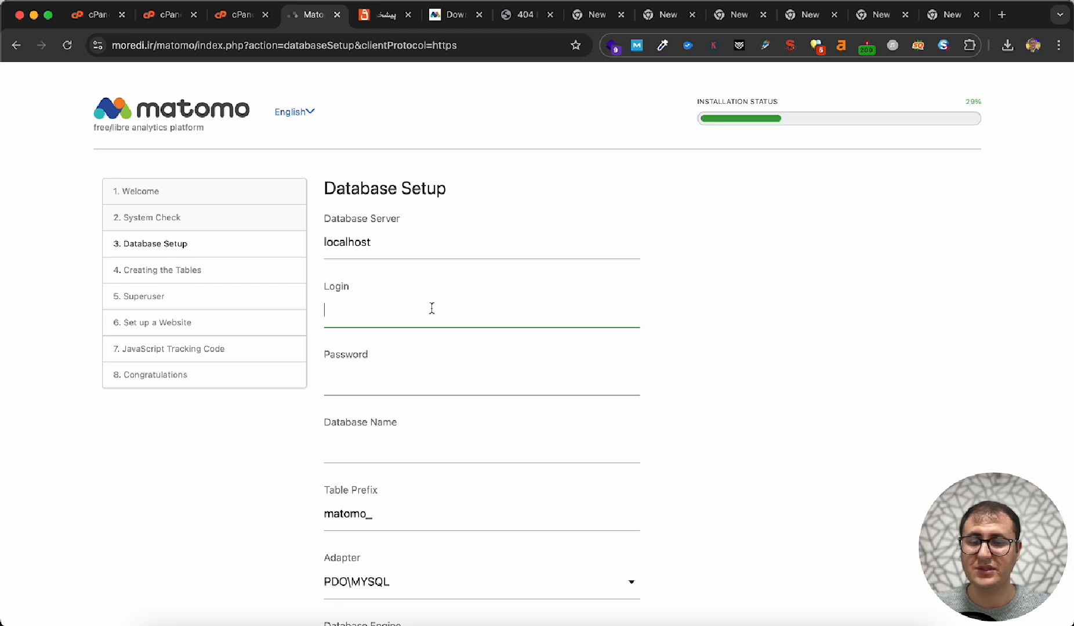
key(super+v)
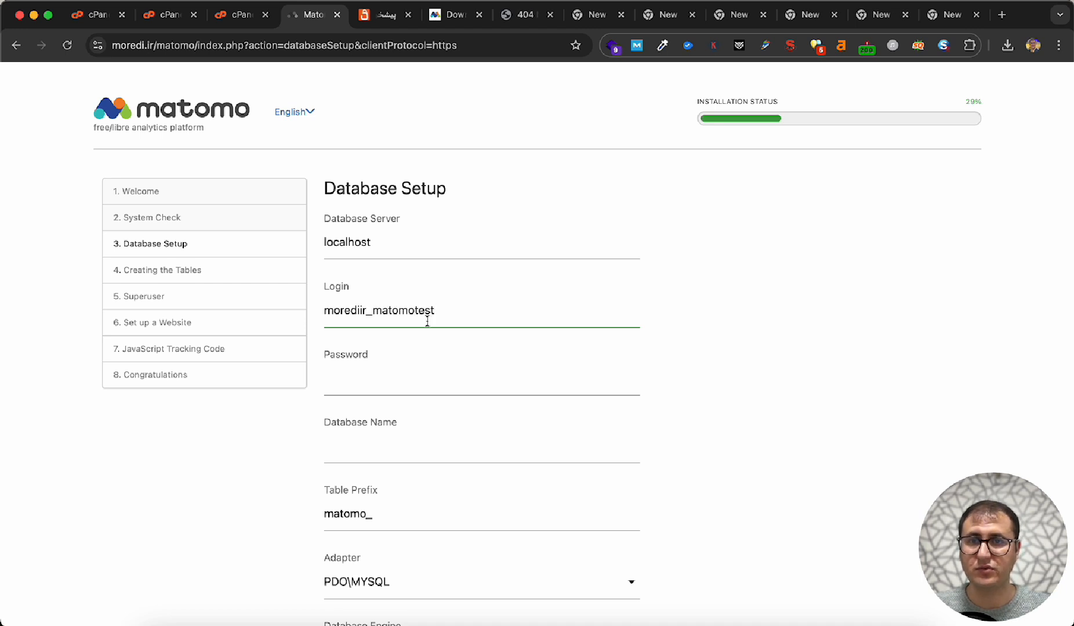
- Fill in the Database Name with the same copied name as the database login
scroll(418, 351, down, 2)
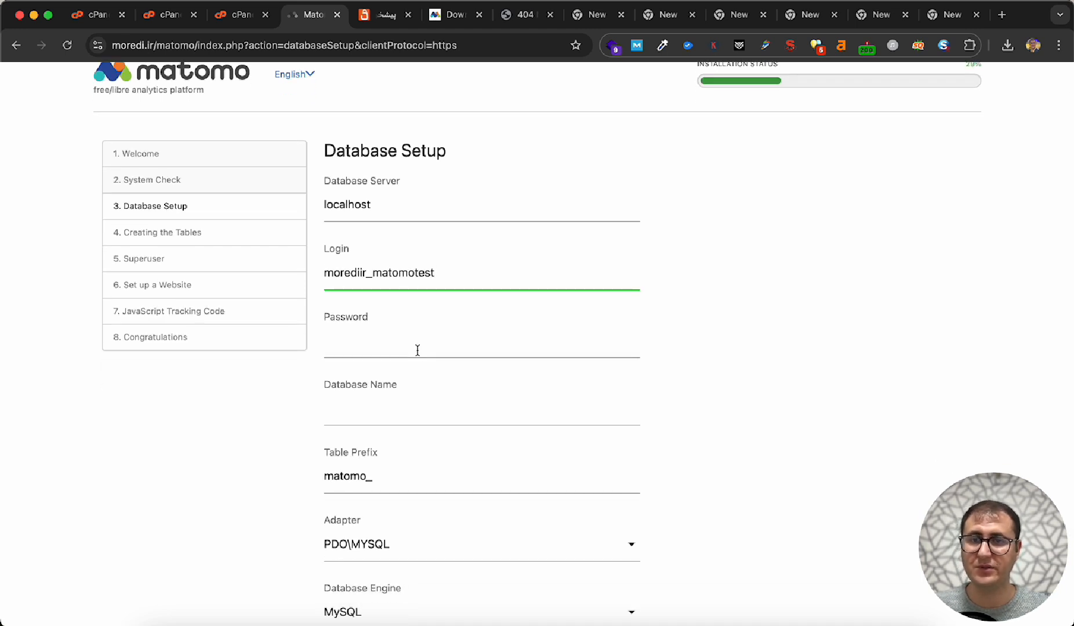
click(417, 351)
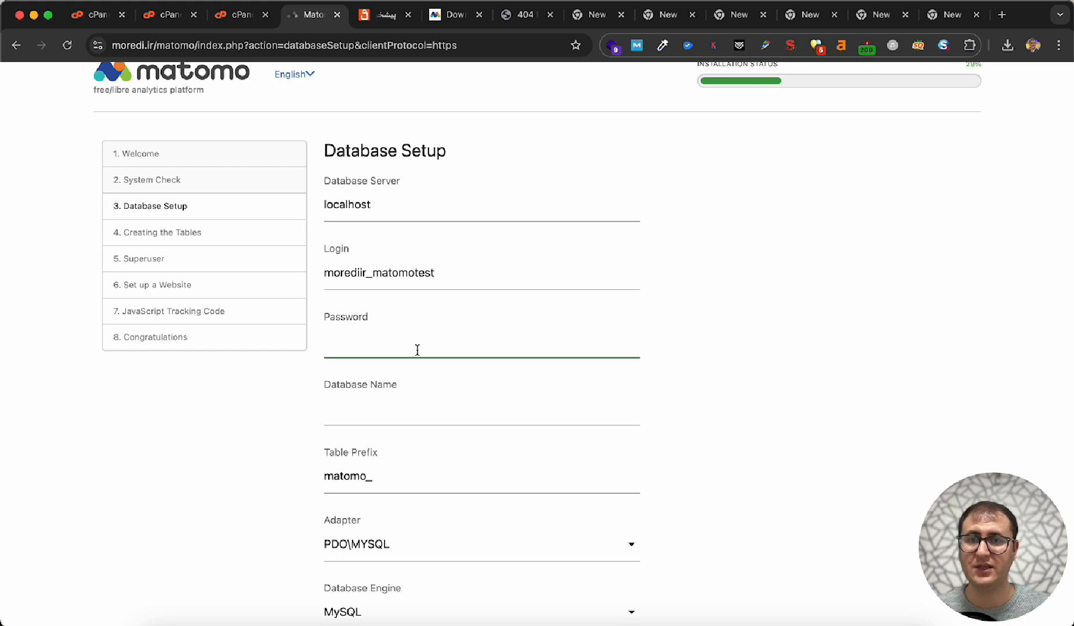
click(397, 400)
key(super+v)
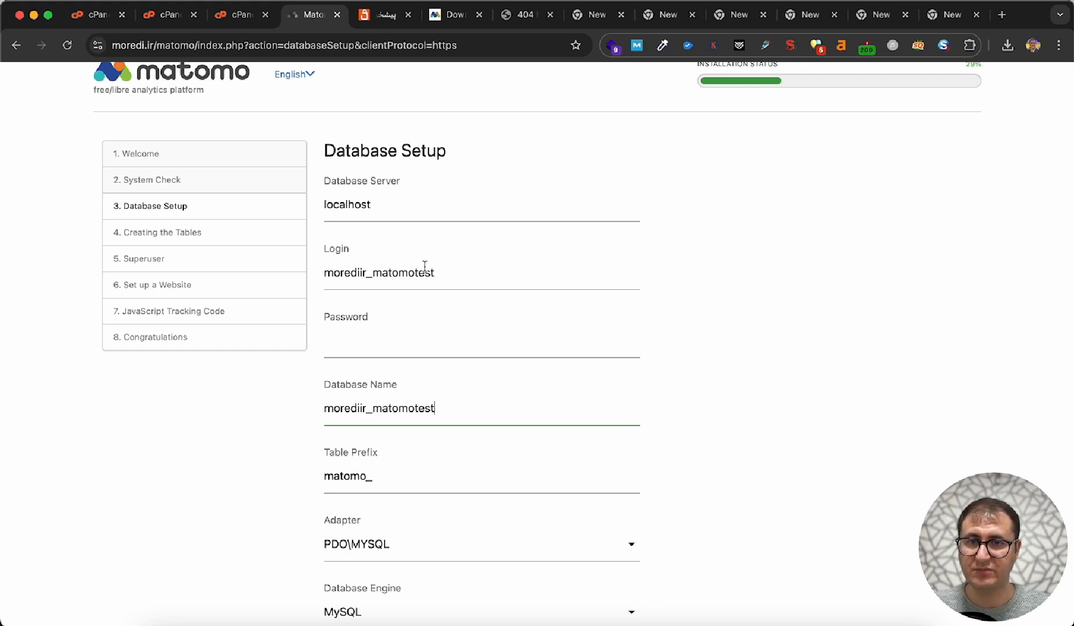
- Copy the database password from the TextEdit note into the Database Setup password field
click(403, 349)
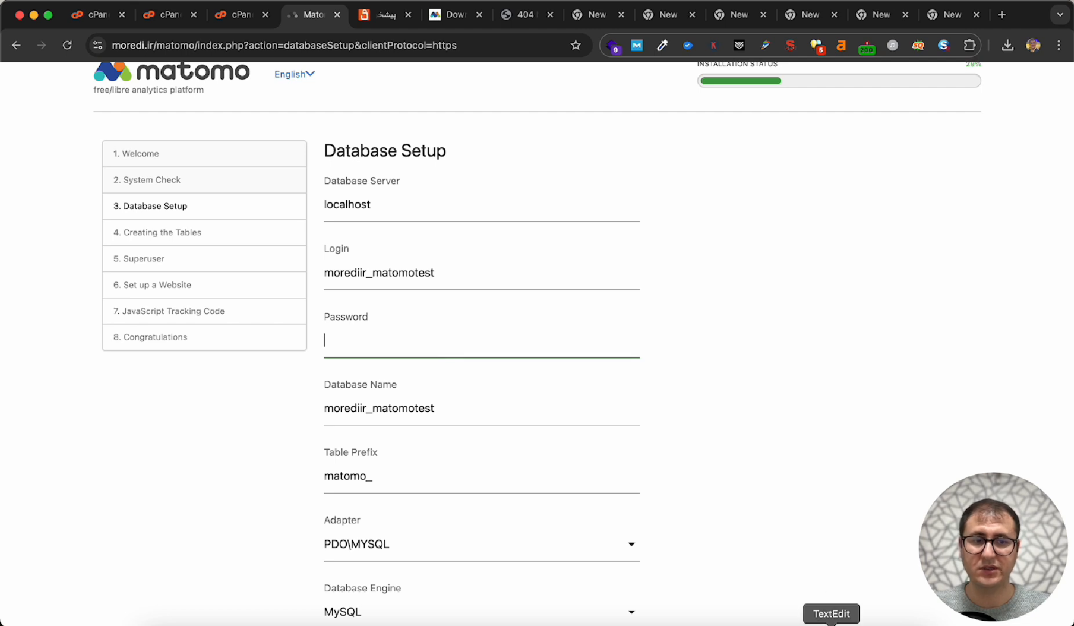
click(827, 610)
drag(620, 344, 523, 345)
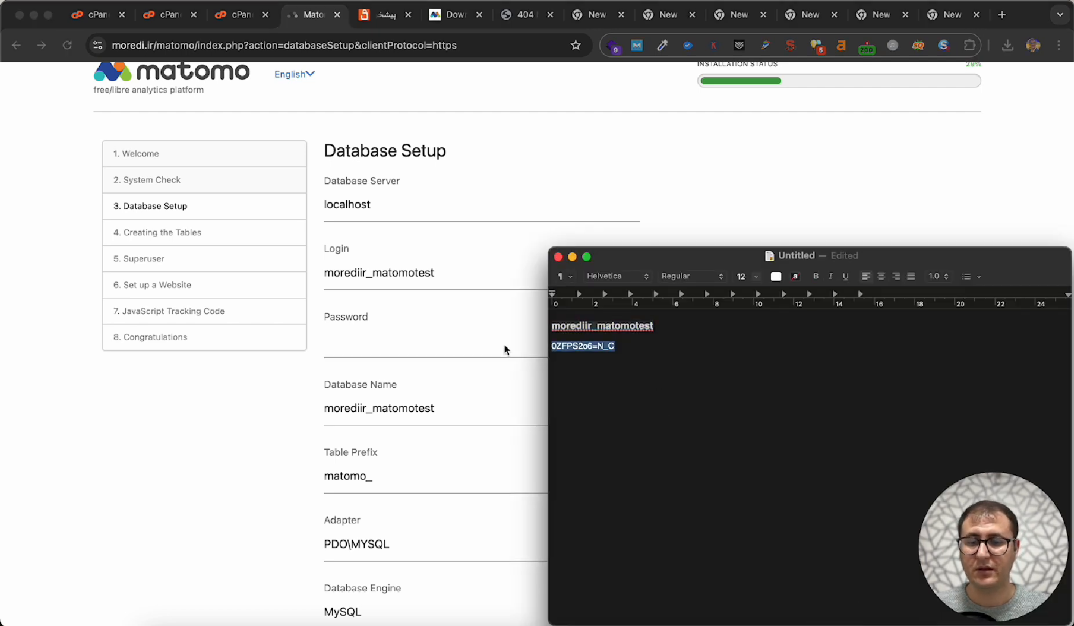
click(465, 352)
key(super+v)
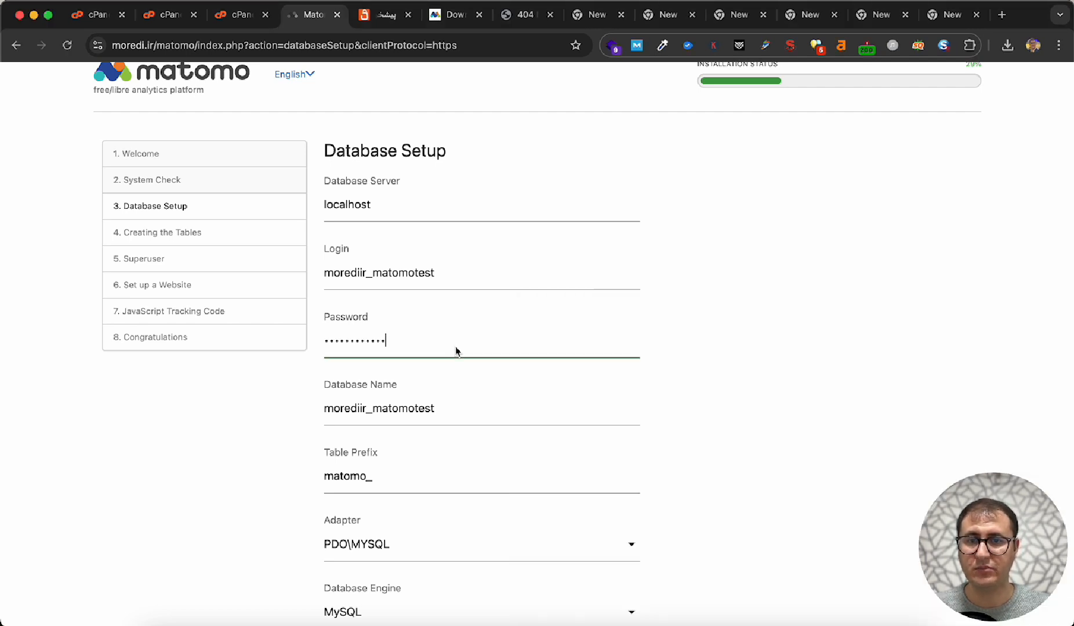
- Submit the database settings with the matomo_ prefix, PDO\MYSQL and MySQL, and continue past table creation to the Superuser page
scroll(456, 350, down, 3)
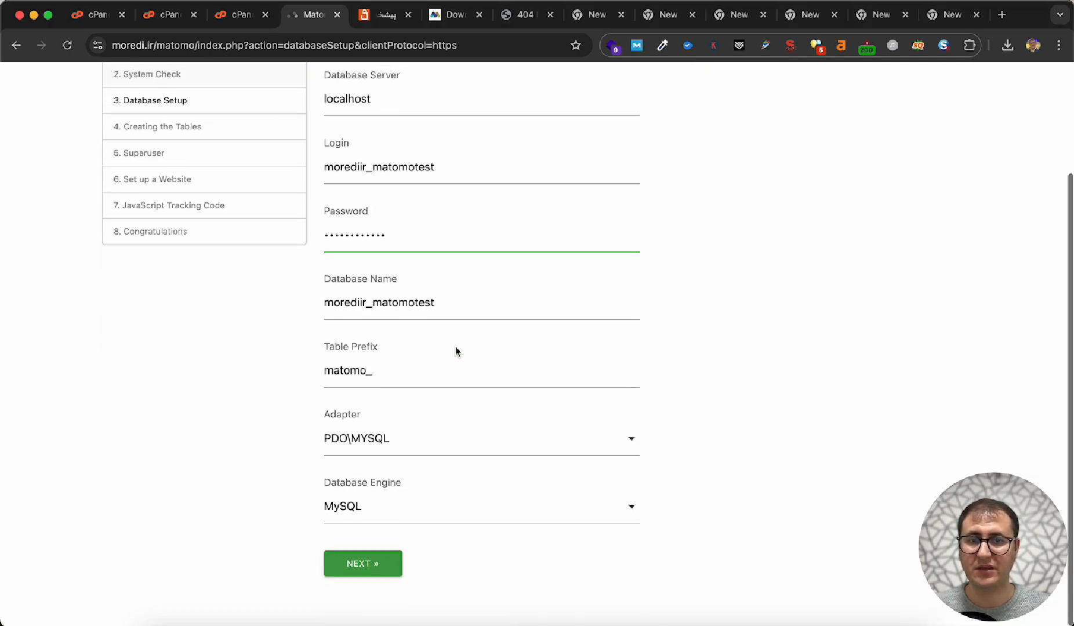
click(372, 577)
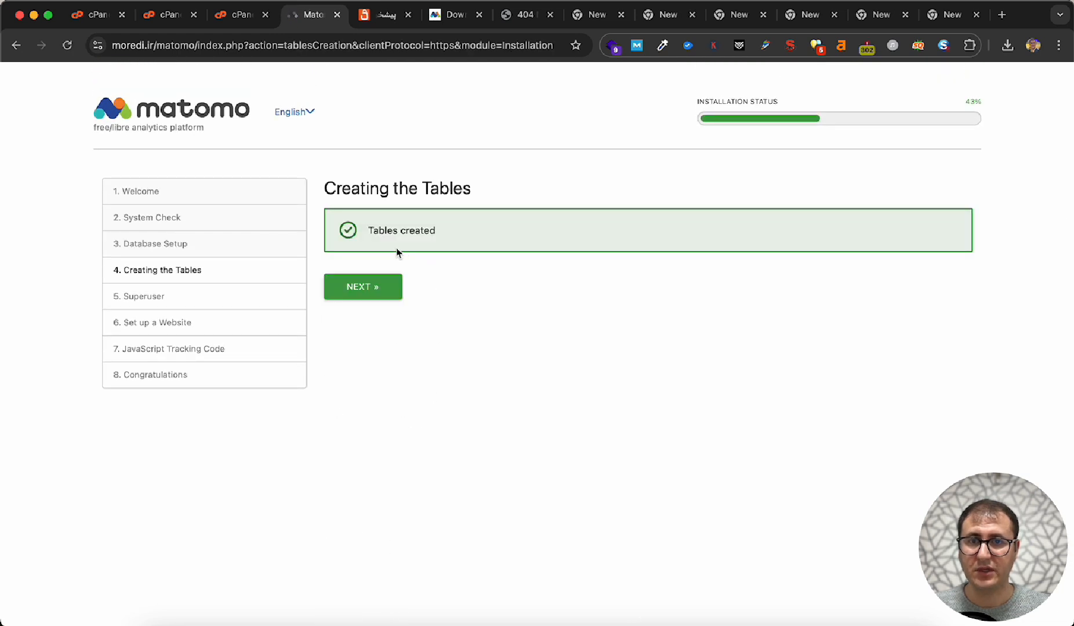
click(374, 287)
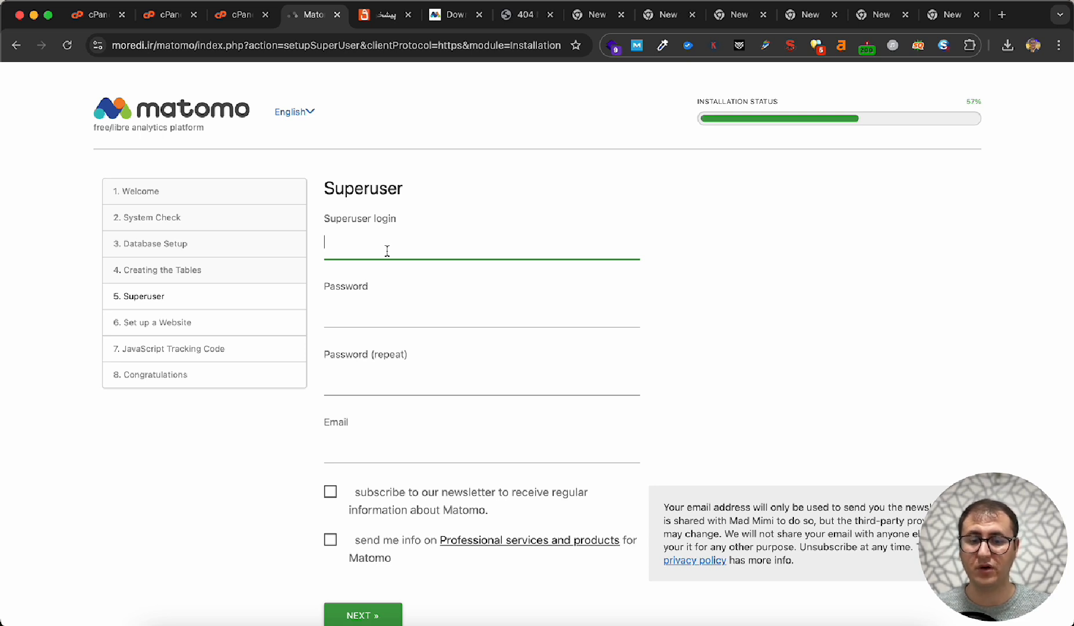
- Set the superuser login to hbadminmatomo89 and select the whole entry
text(hjdkj)
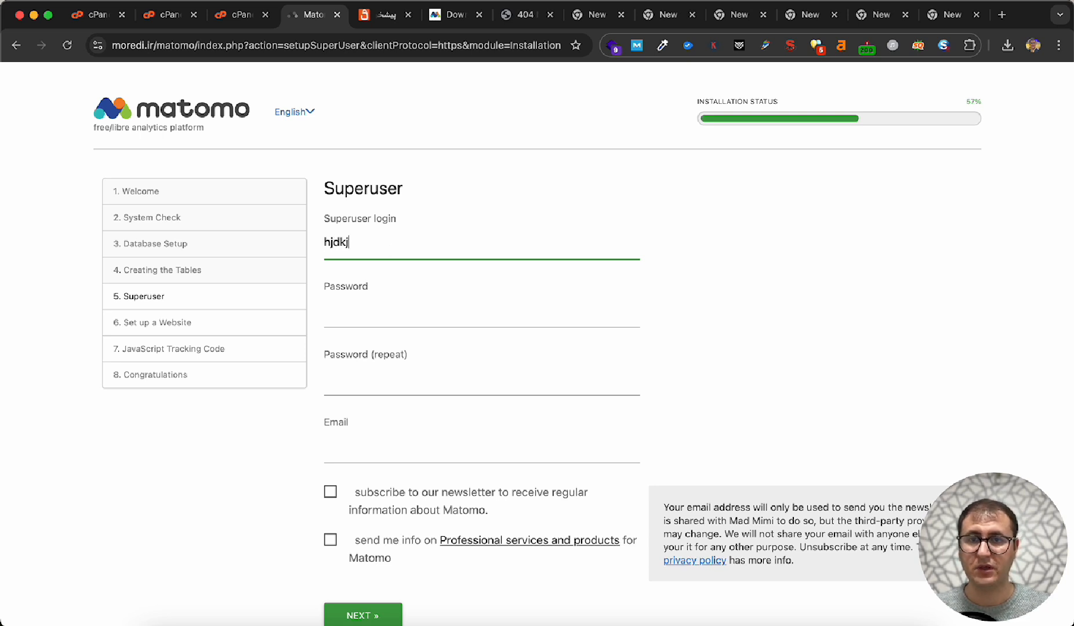
key(BackSpace)
key(BackSpace)
key(BackSpace)
text(b)
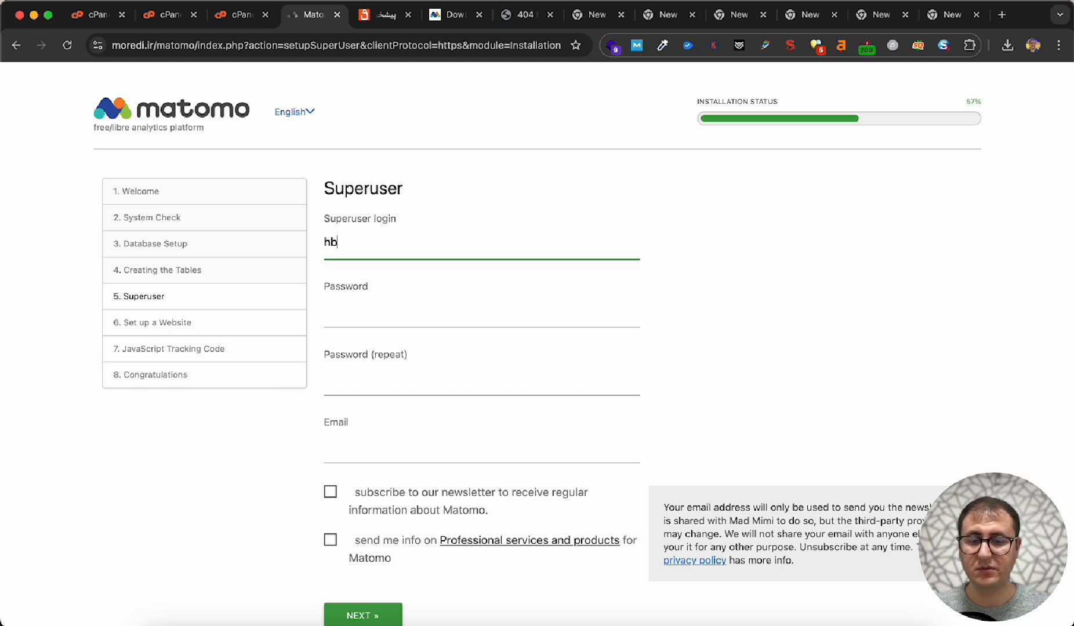
text(adminmatomo)
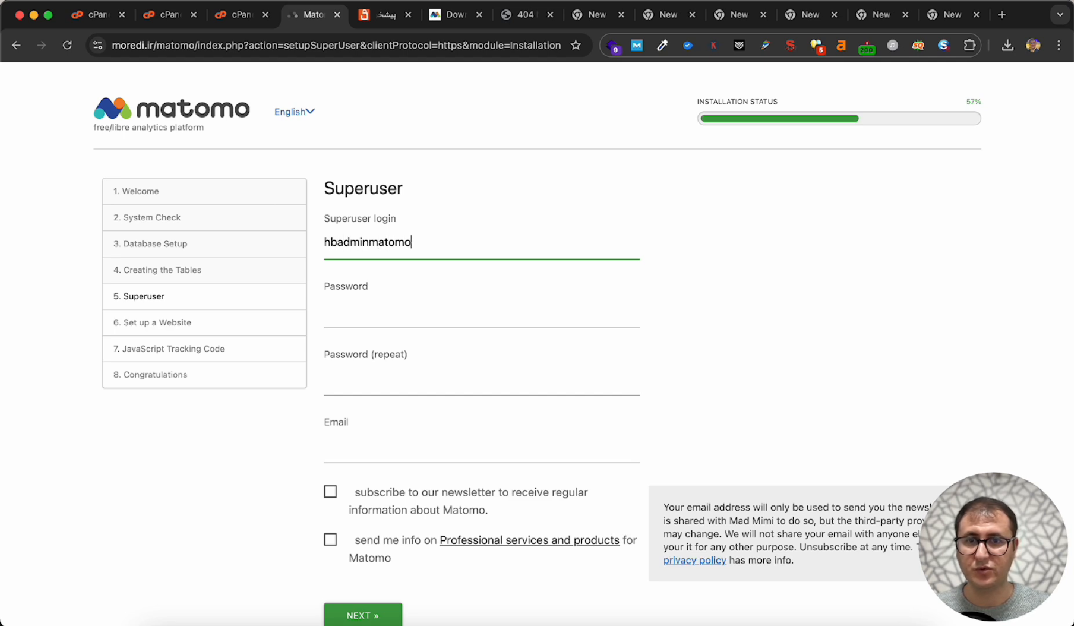
text(89)
key(super+a)
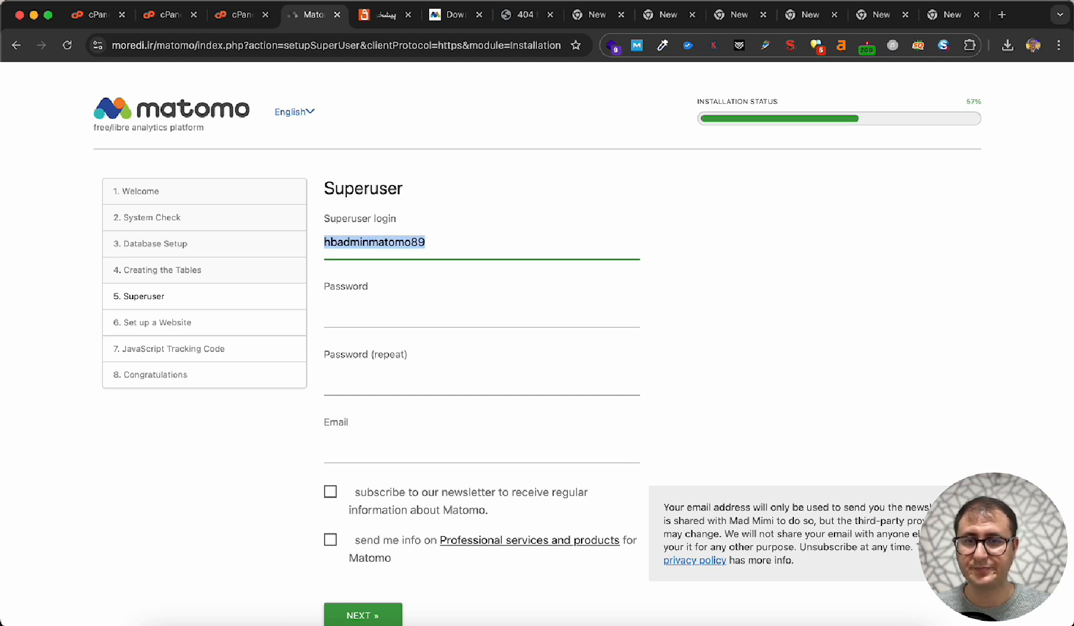
- Enter the superuser password and repeat it in the confirmation field
click(345, 323)
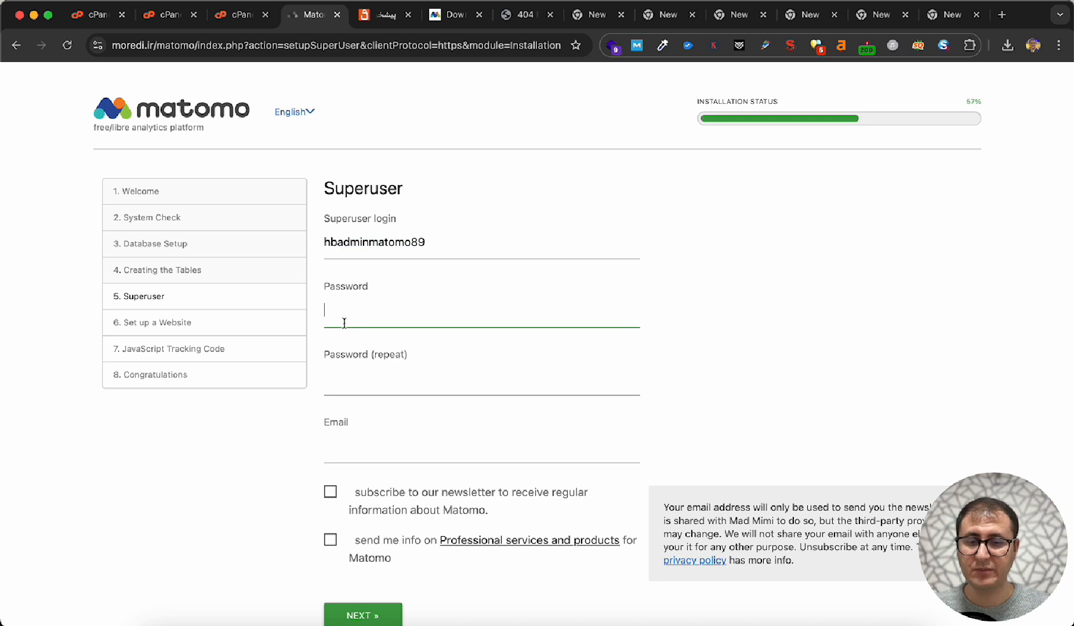
text(•••)
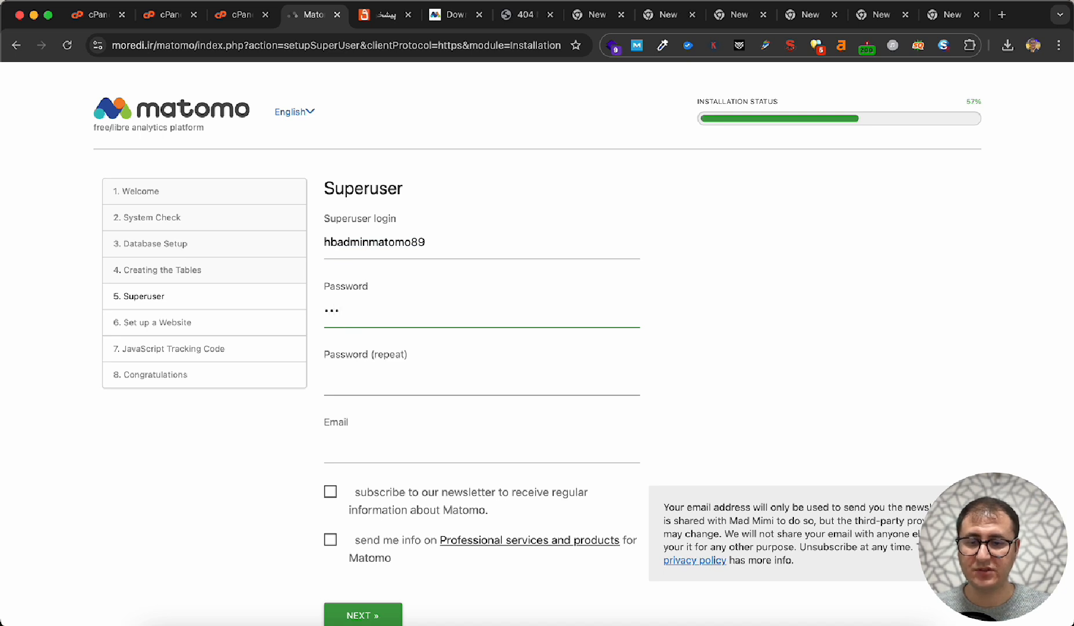
text(••)
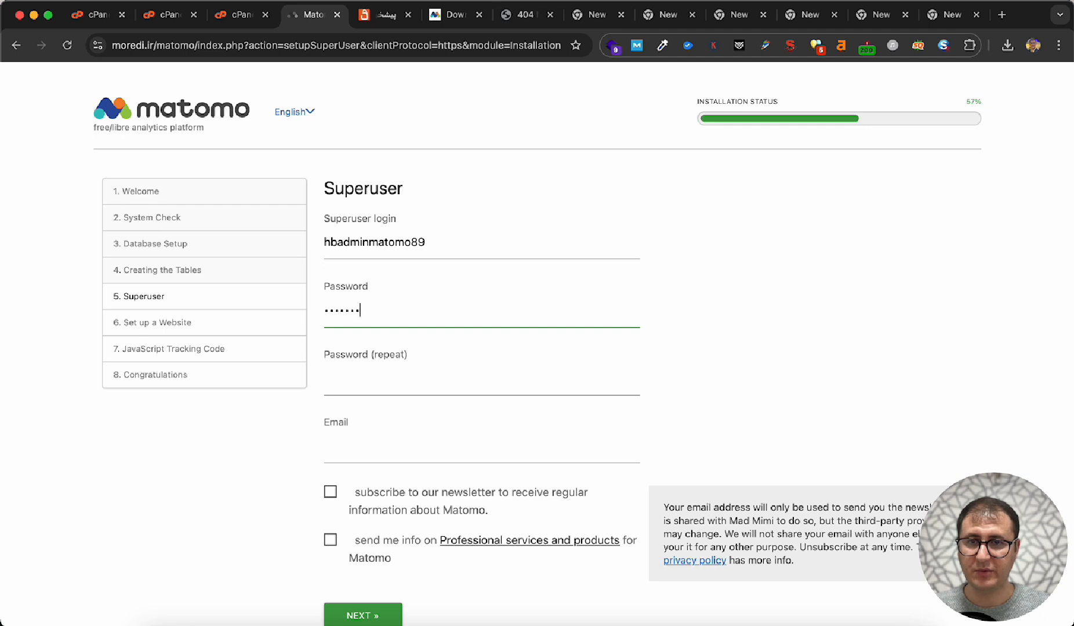
click(325, 372)
text(•••)
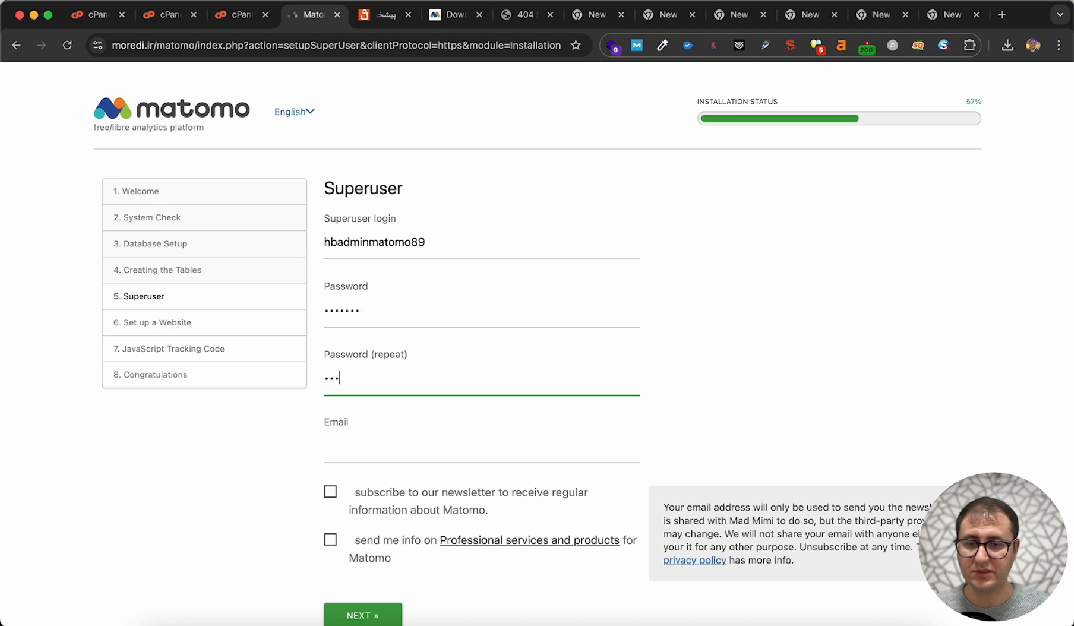
text(••••••)
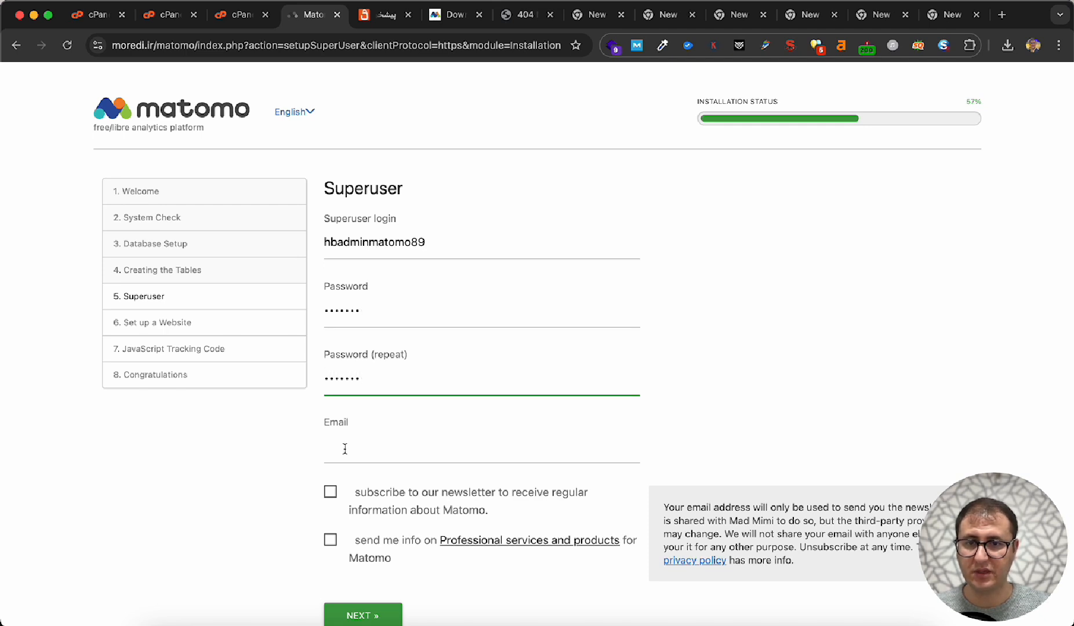
- Enter the superuser's email address and submit the Superuser form with both newsletter options left unchecked
click(347, 444)
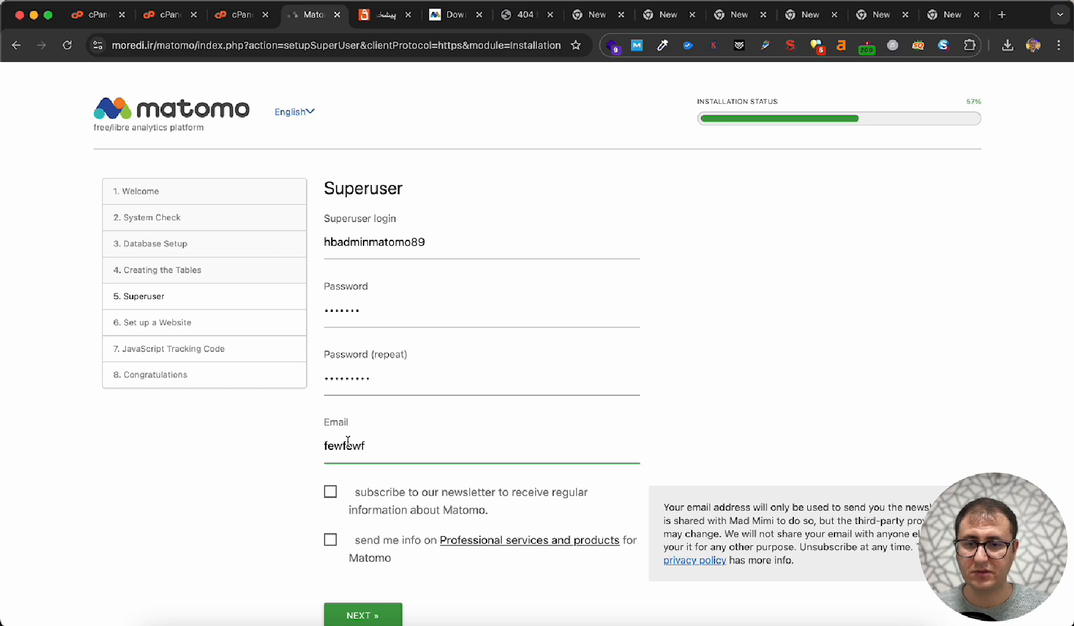
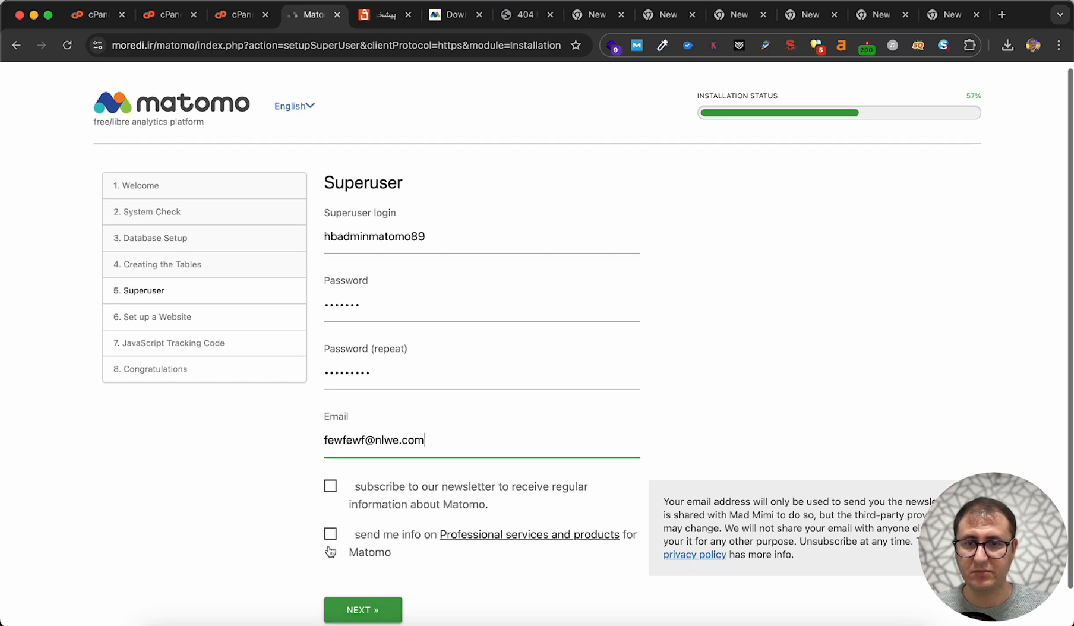
scroll(331, 542, down, 2)
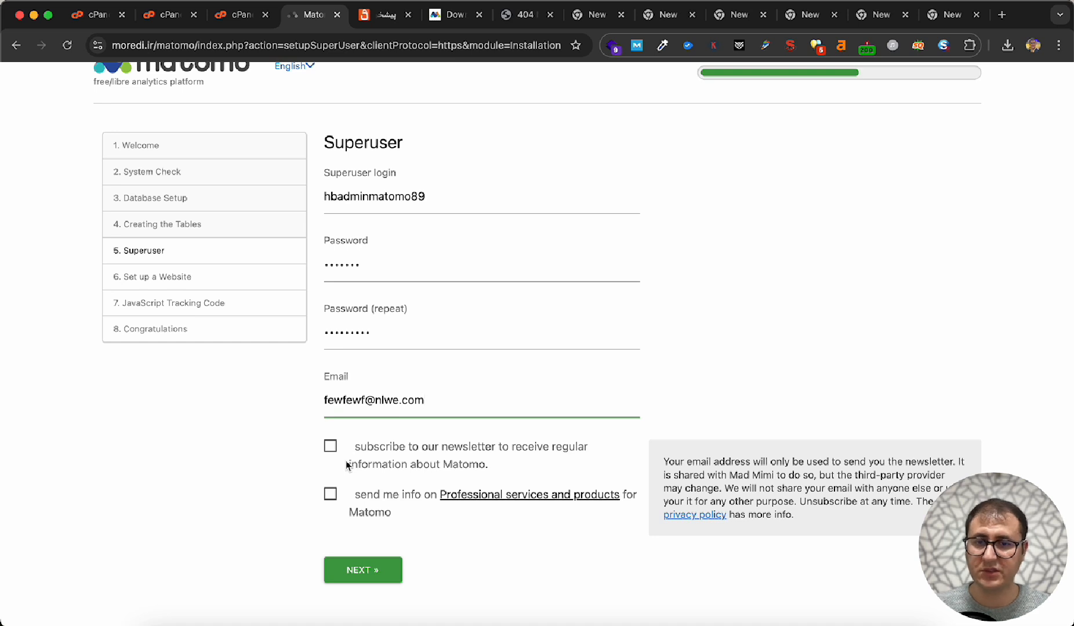
click(349, 571)
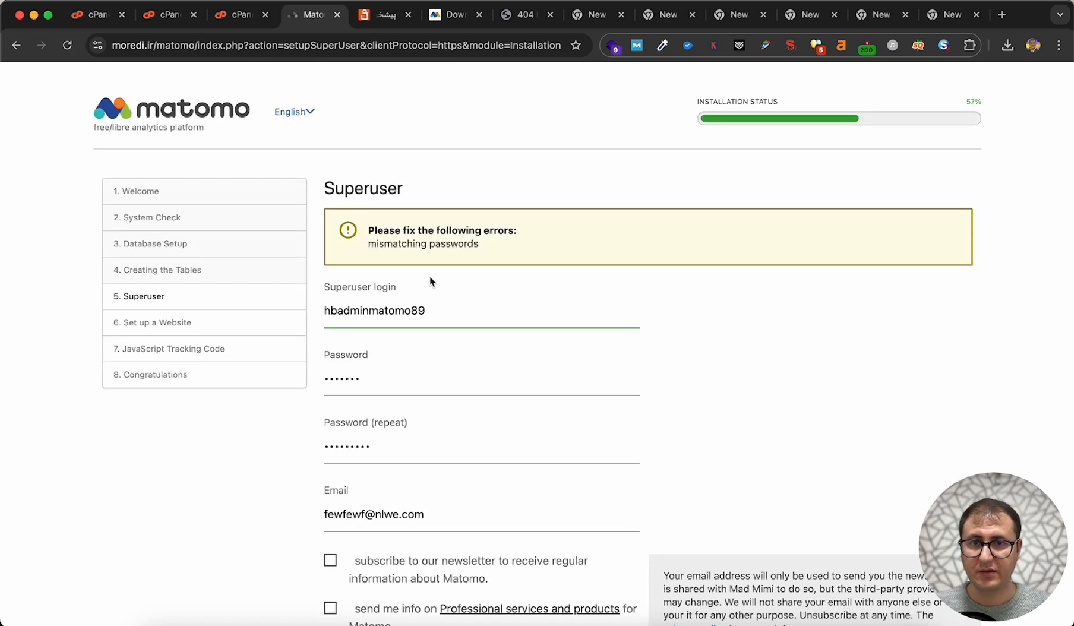
- Re-enter the superuser password identically in the password and repeat fields, and resubmit the Superuser form
double_click(400, 378)
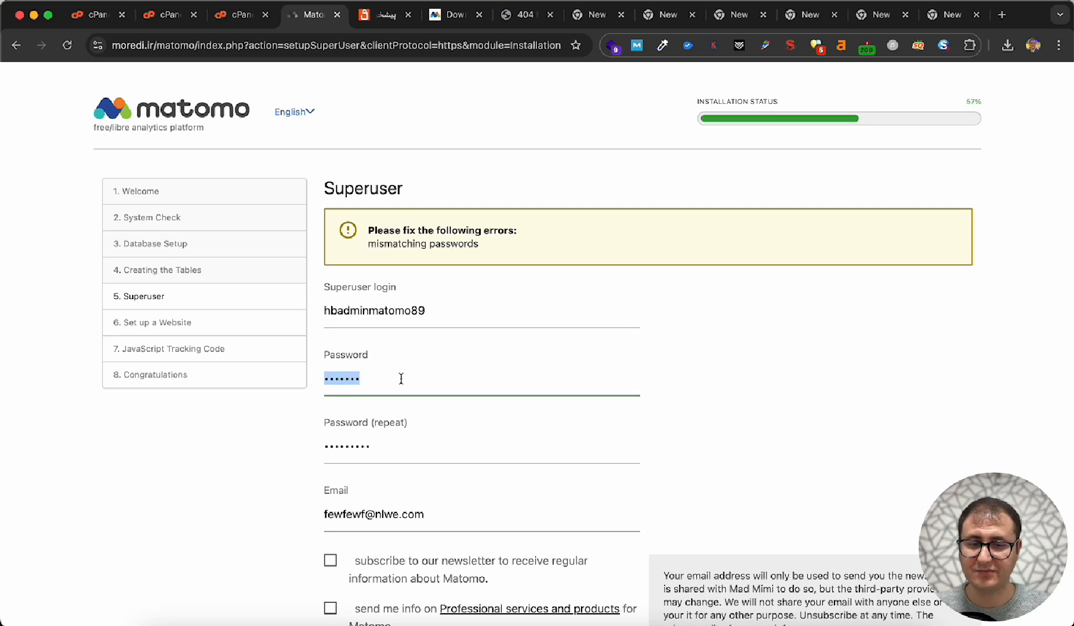
text(•••)
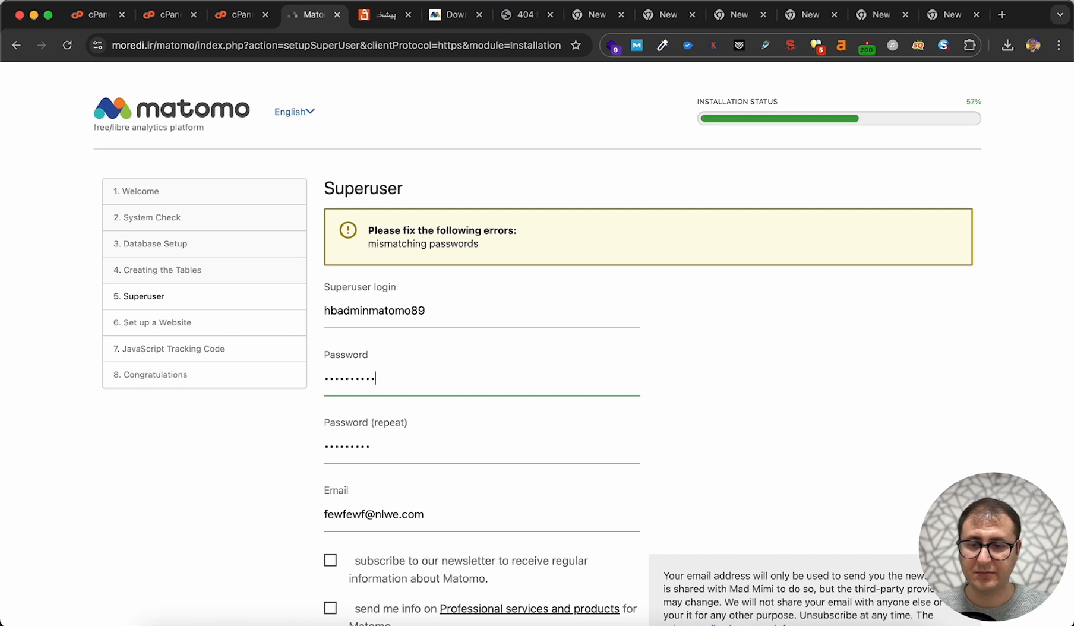
double_click(389, 437)
text(•••)
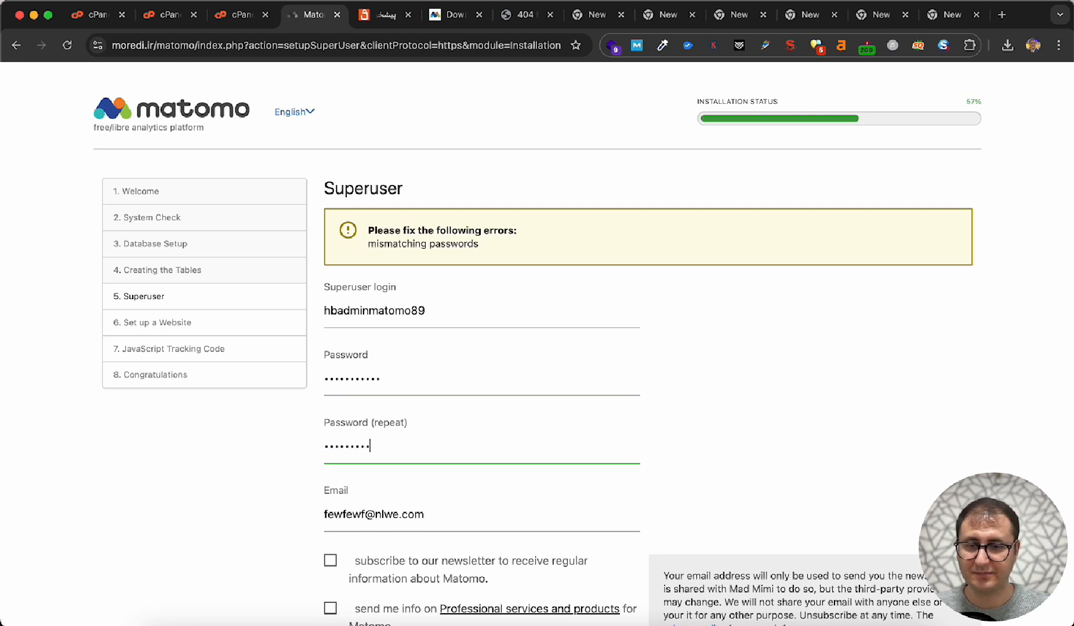
scroll(408, 518, down, 3)
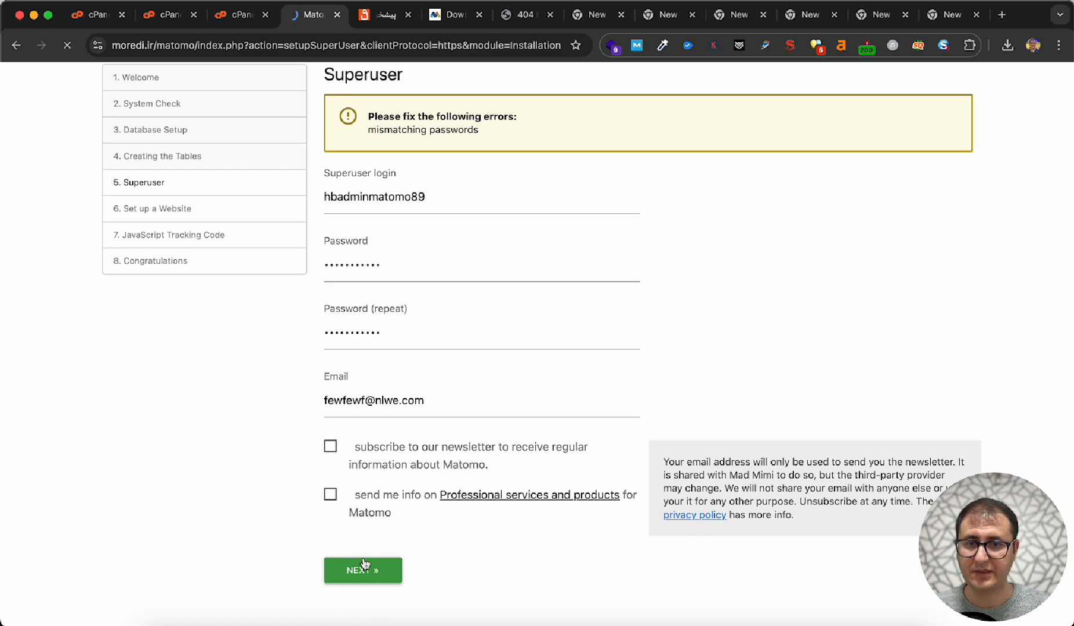
click(361, 569)
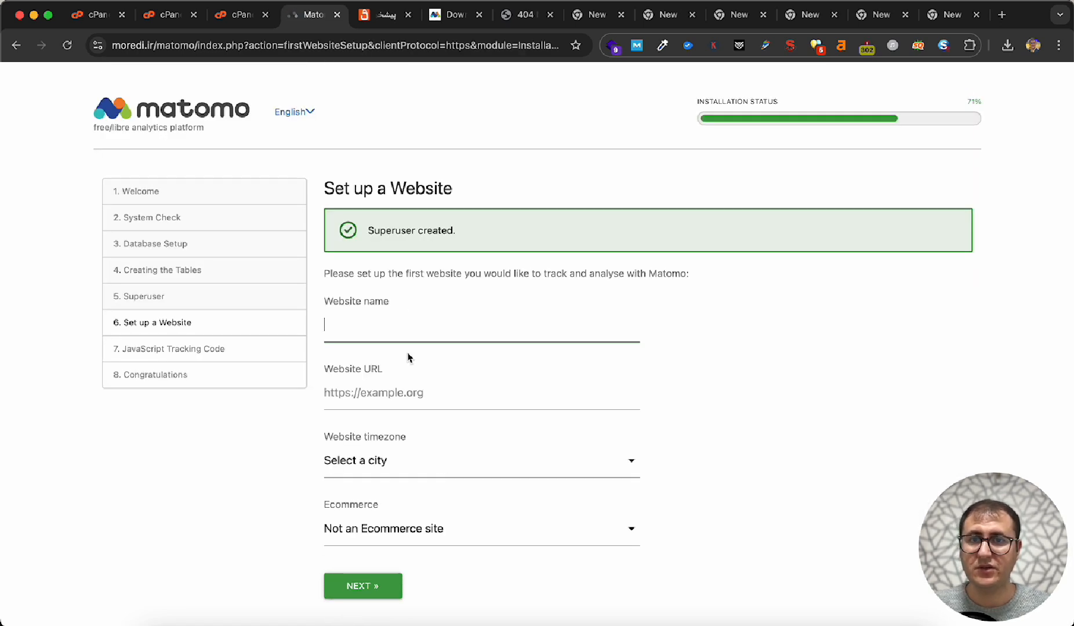
text(j)
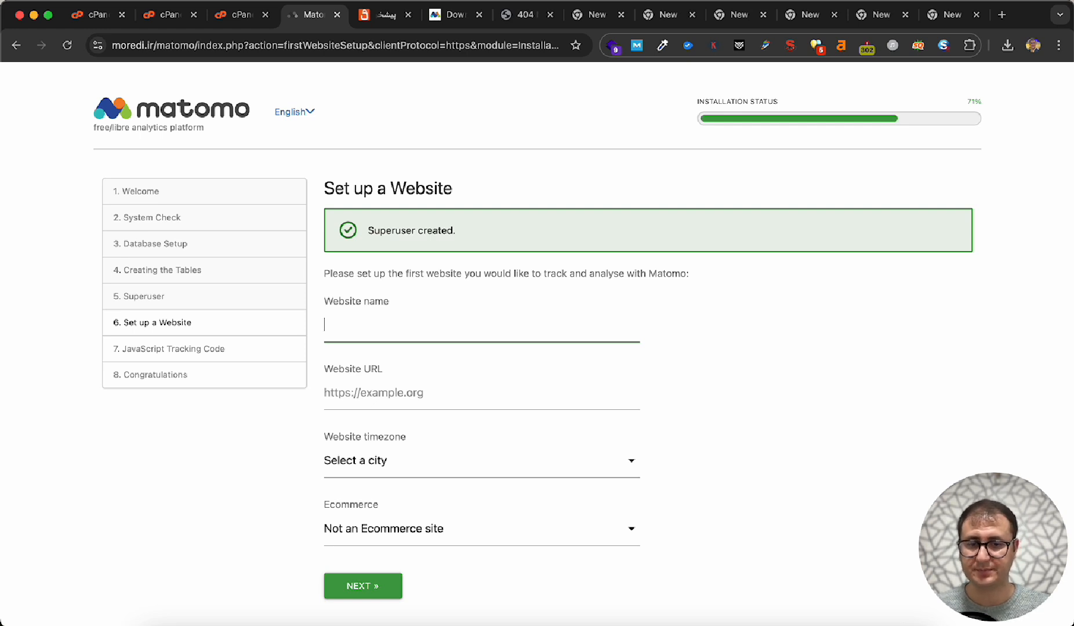
text(jensar)
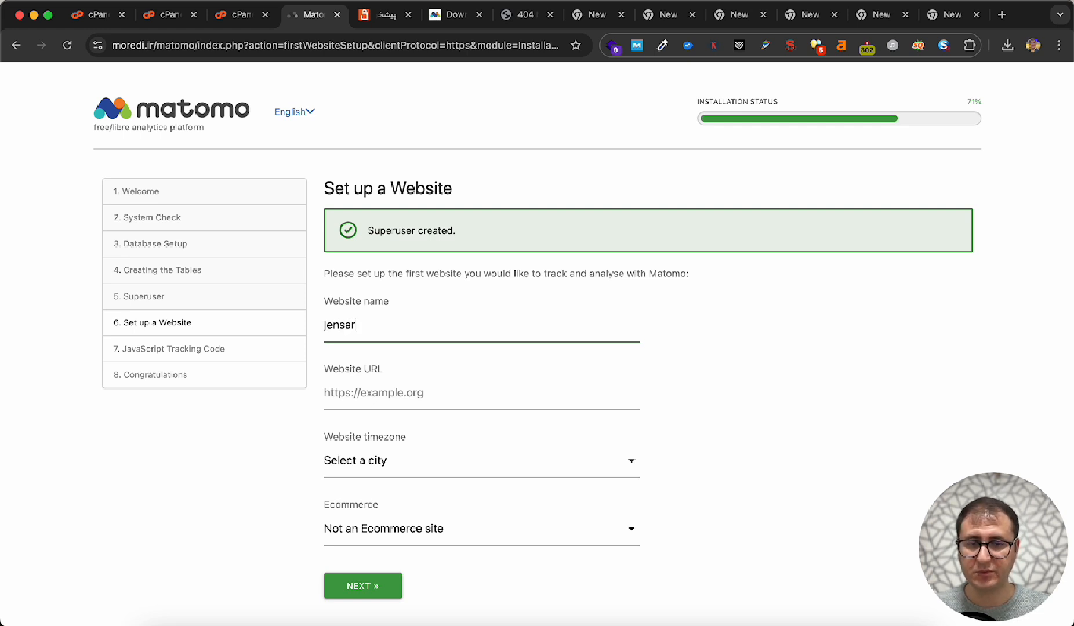
text(o)
click(354, 380)
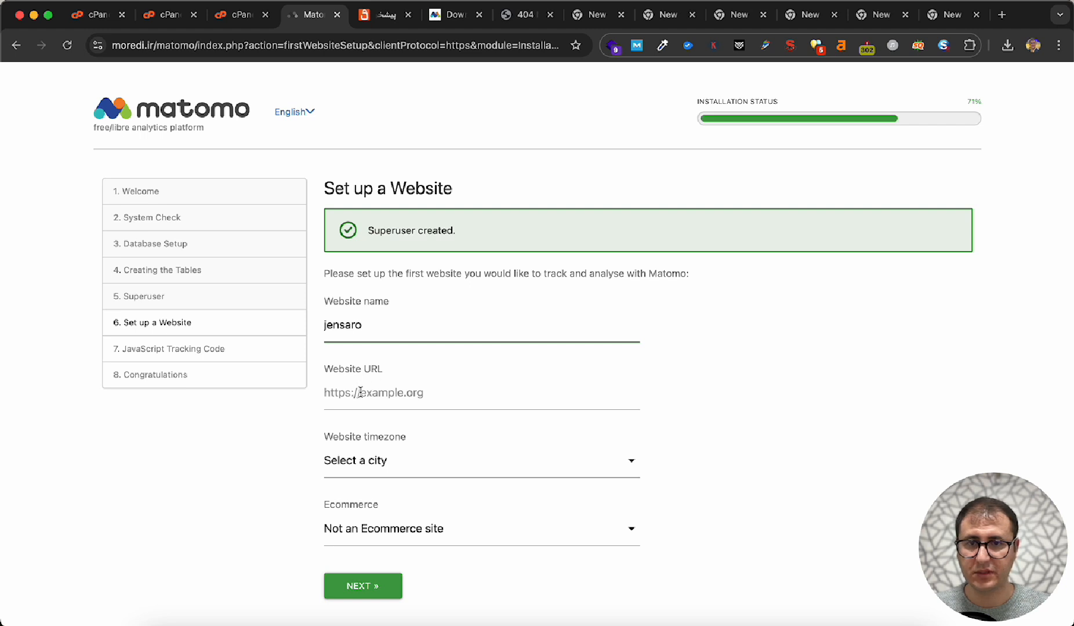
text(je)
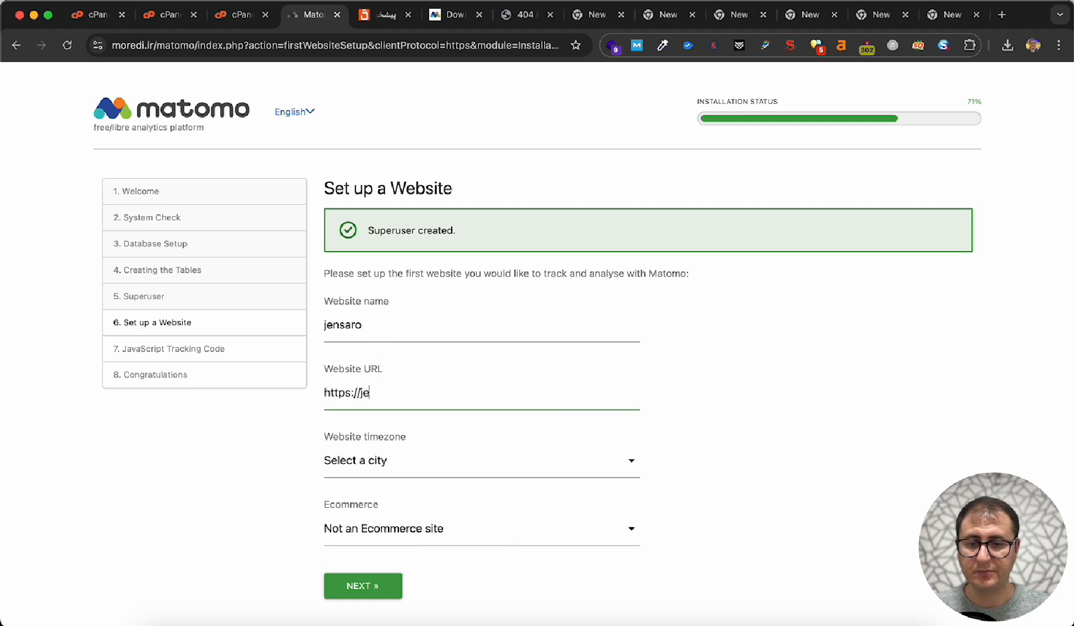
text(nsaro.com)
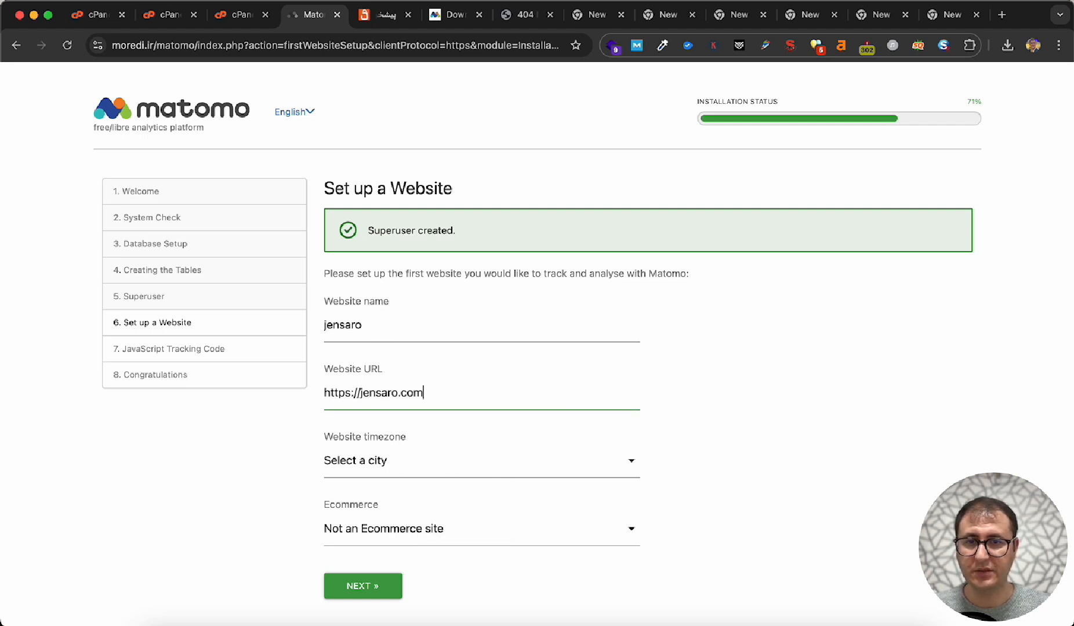
- Set the website timezone to Iran, listed in the Asia group
click(360, 462)
key(t)
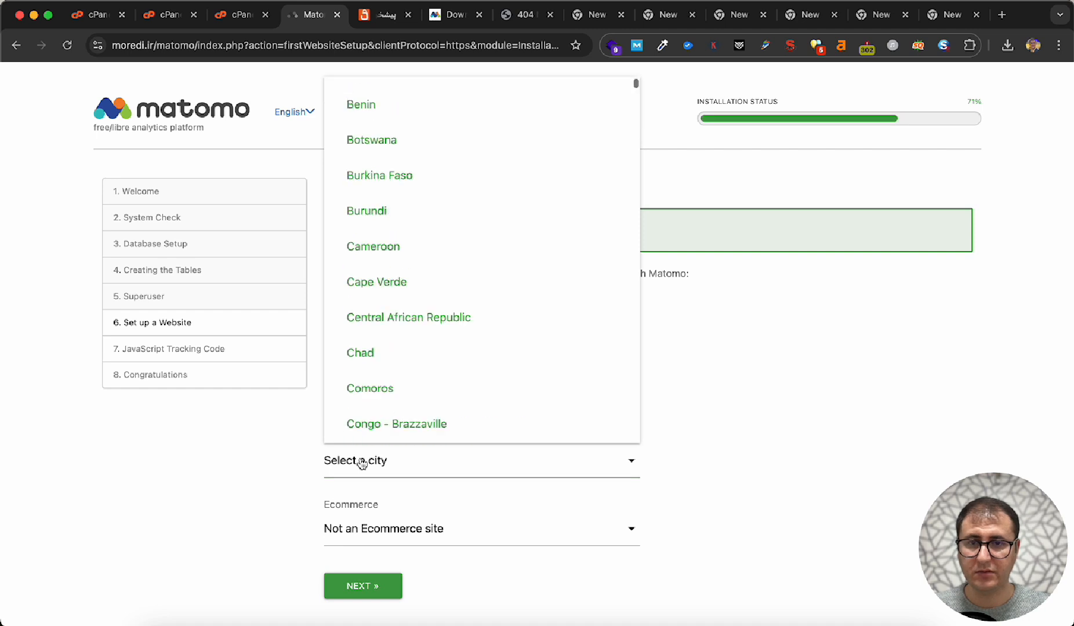
scroll(403, 422, down, 1)
scroll(402, 421, down, 10)
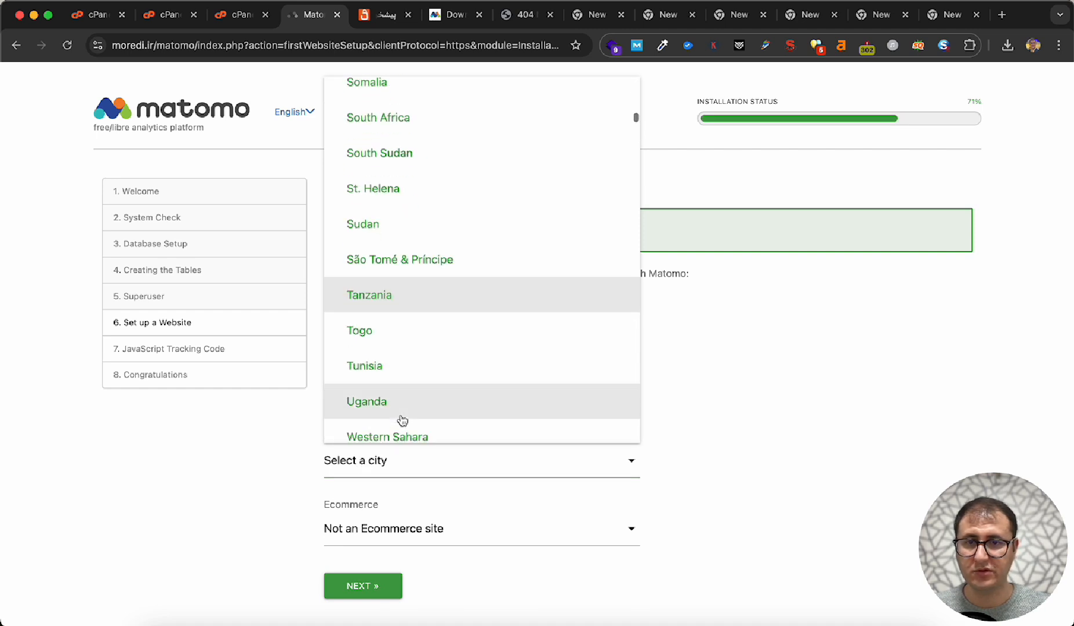
scroll(403, 421, down, 5)
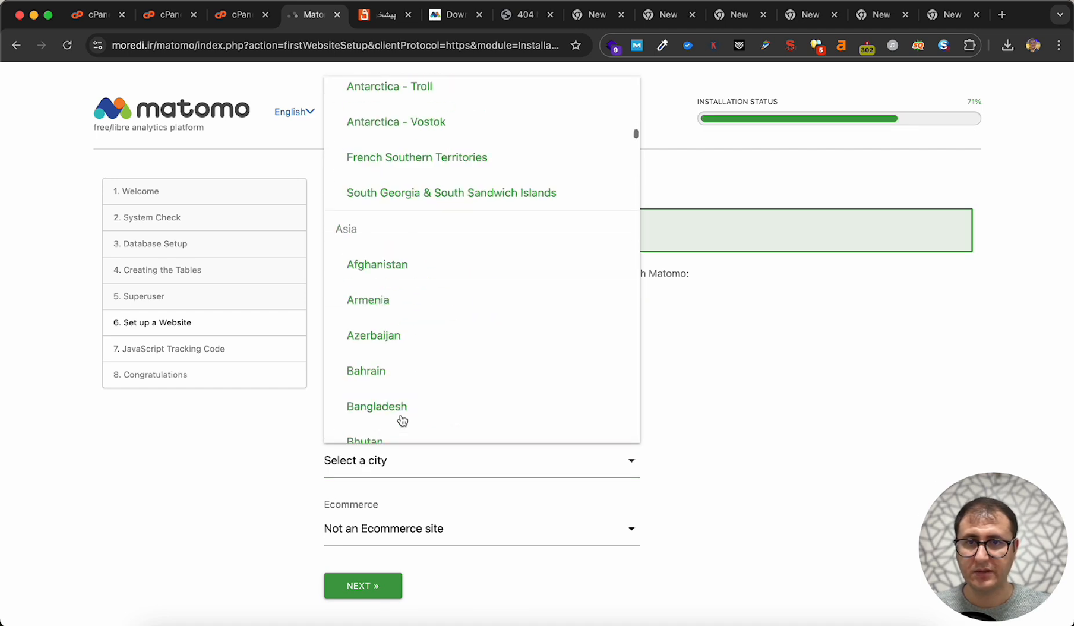
scroll(403, 421, up, 20)
scroll(402, 421, down, 20)
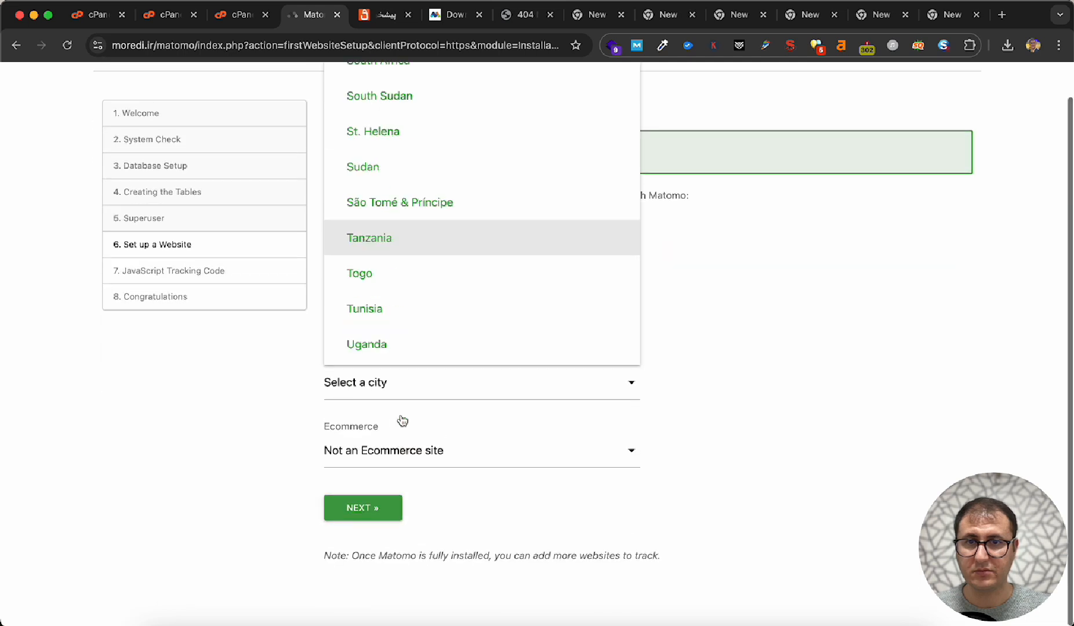
scroll(416, 343, down, 8)
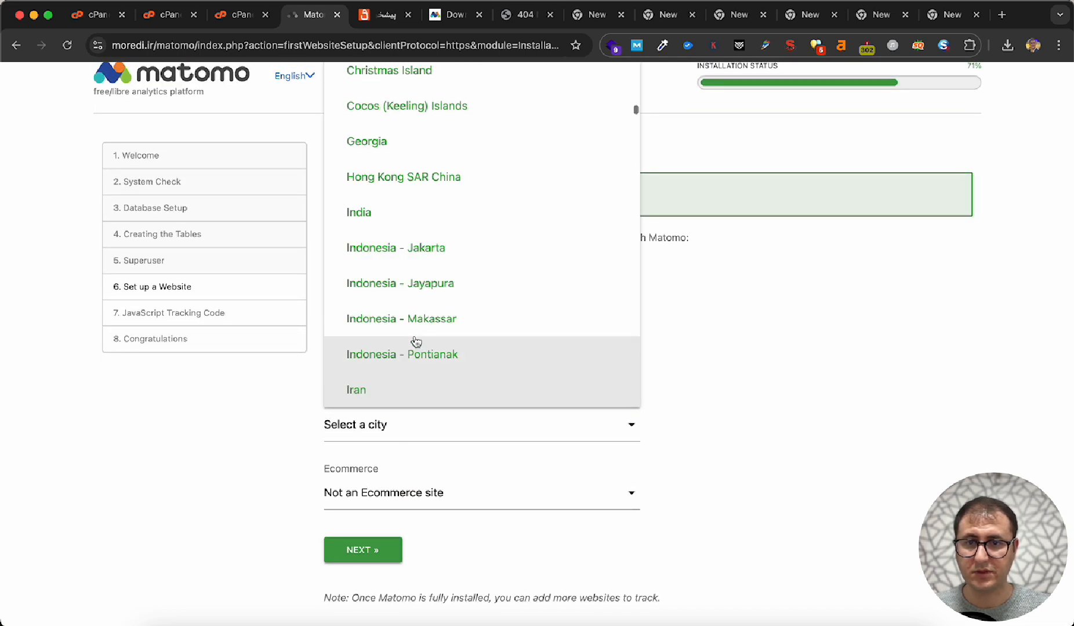
click(370, 388)
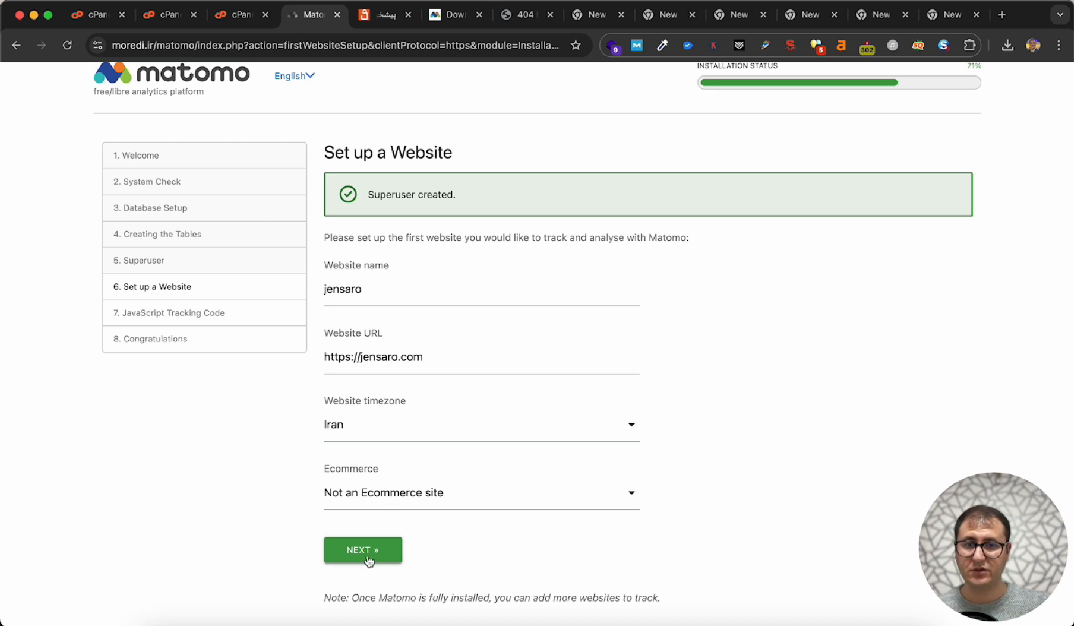
- Set the site to Ecommerce enabled and continue to the JavaScript Tracking Code page
click(400, 496)
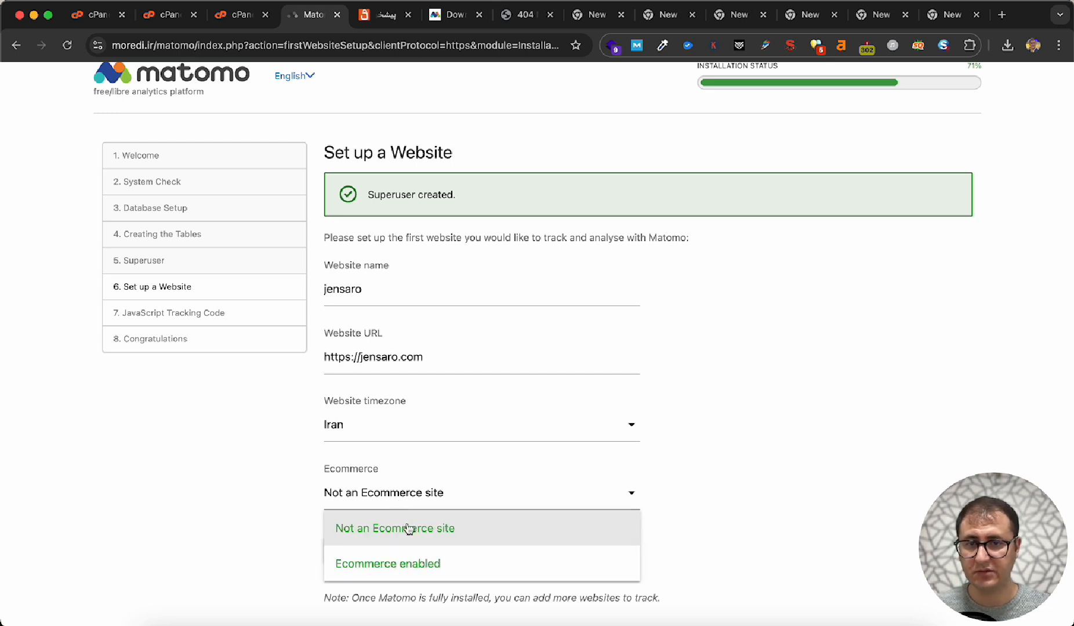
click(458, 568)
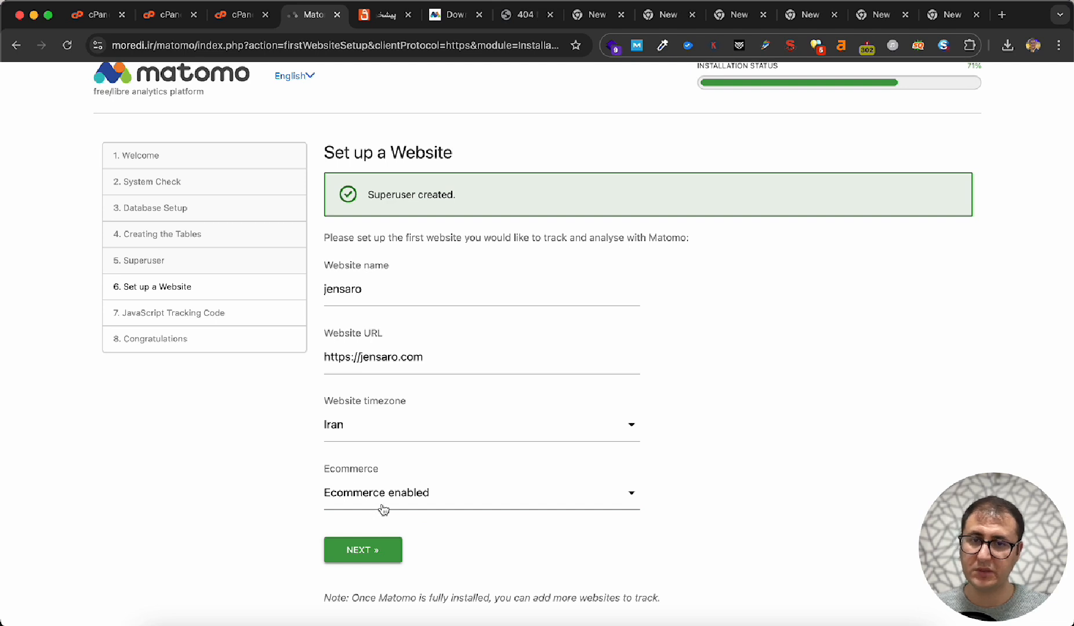
click(366, 550)
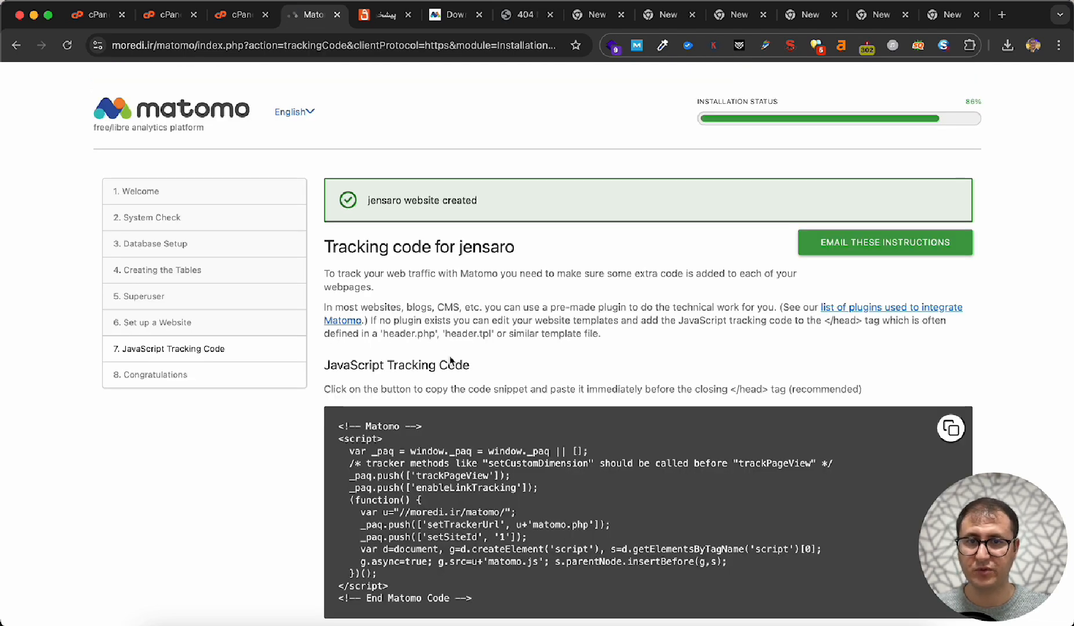
- Copy the JavaScript tracking code for jensaro and switch to the jensaro.com WordPress dashboard
scroll(450, 361, down, 2)
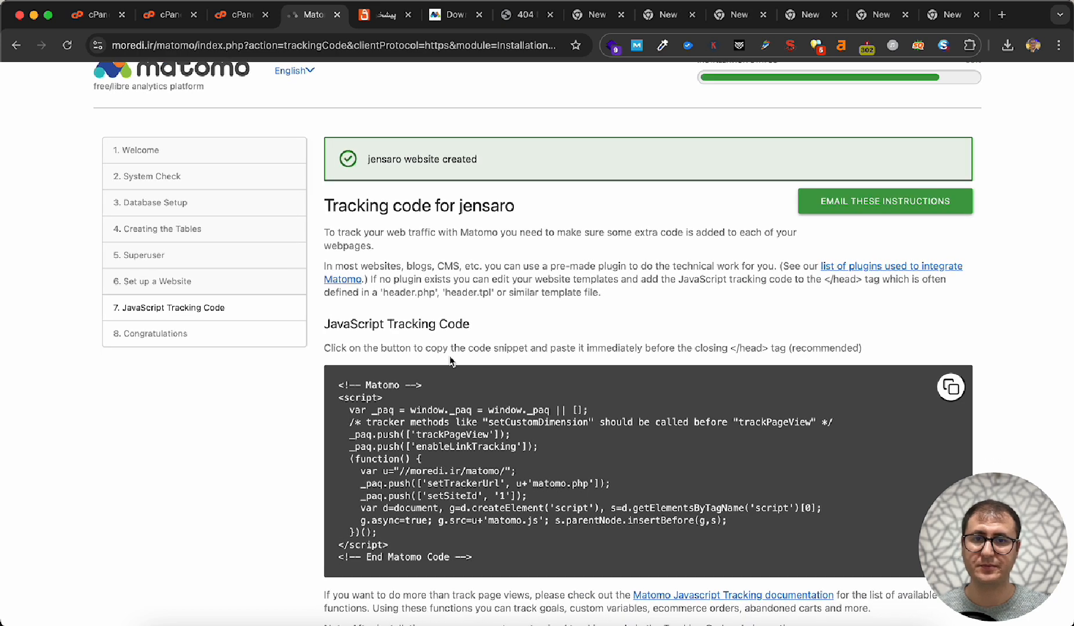
click(954, 393)
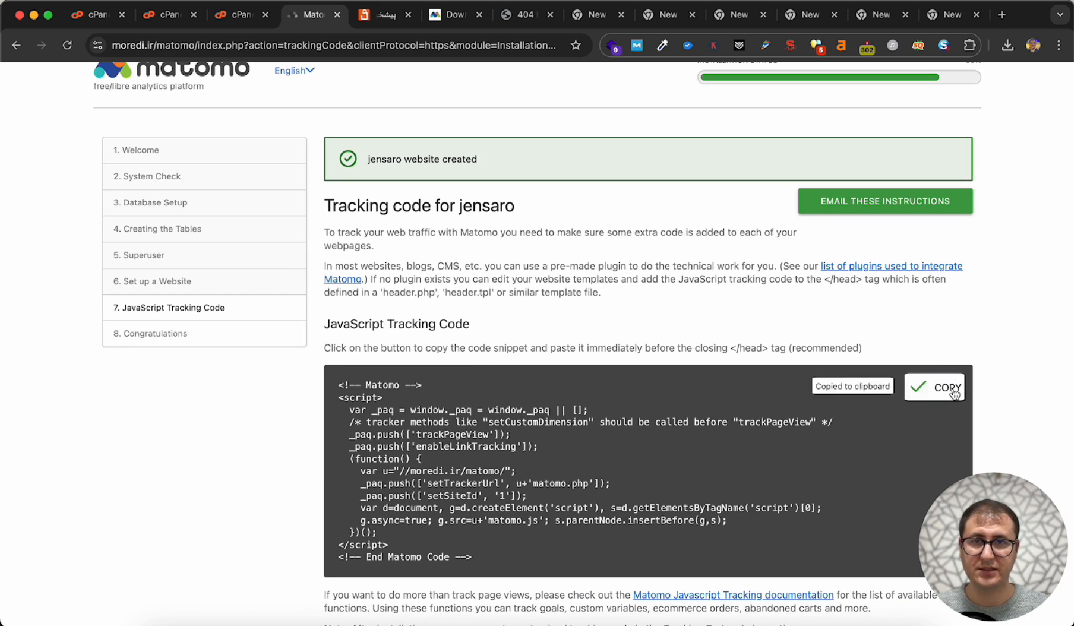
click(369, 17)
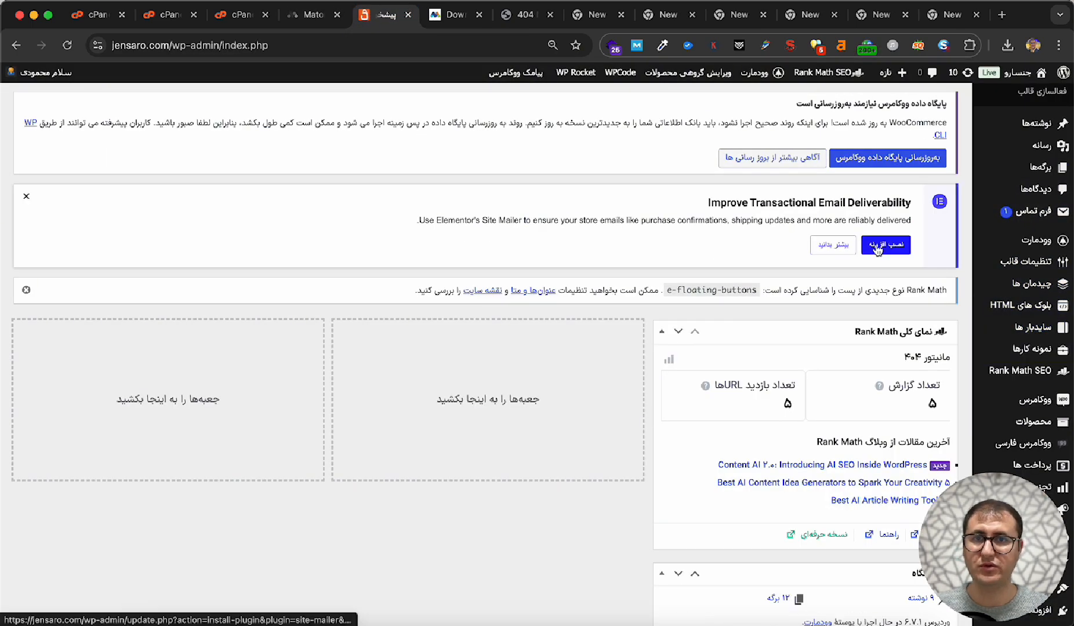
- Open the Woodmart theme's header.php in the WordPress theme file editor
scroll(877, 249, down, 3)
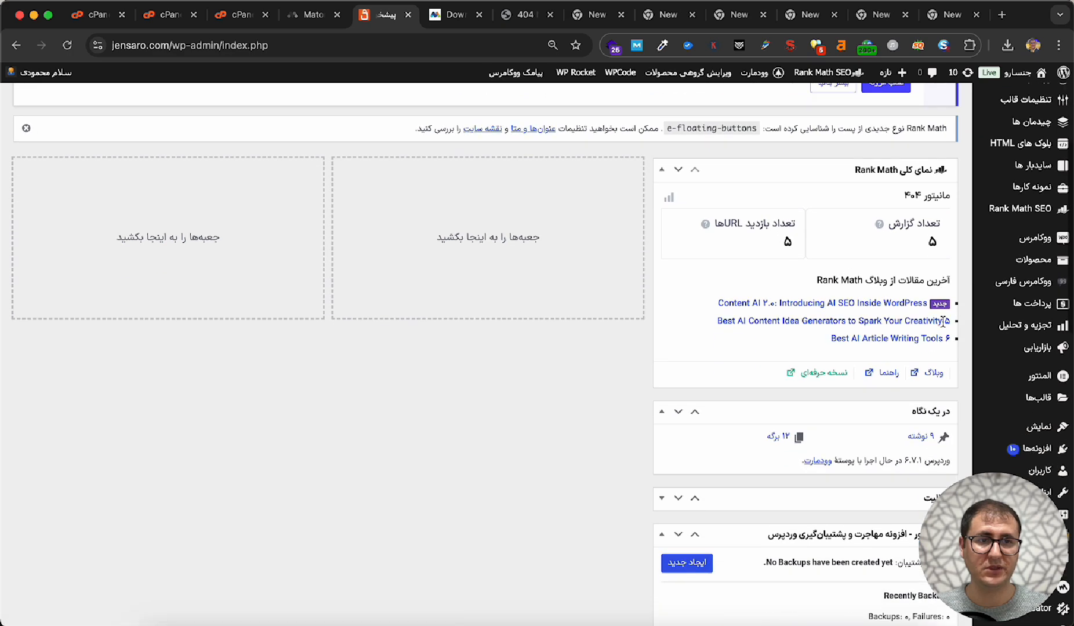
scroll(943, 321, down, 1)
mouse_move(1016, 413)
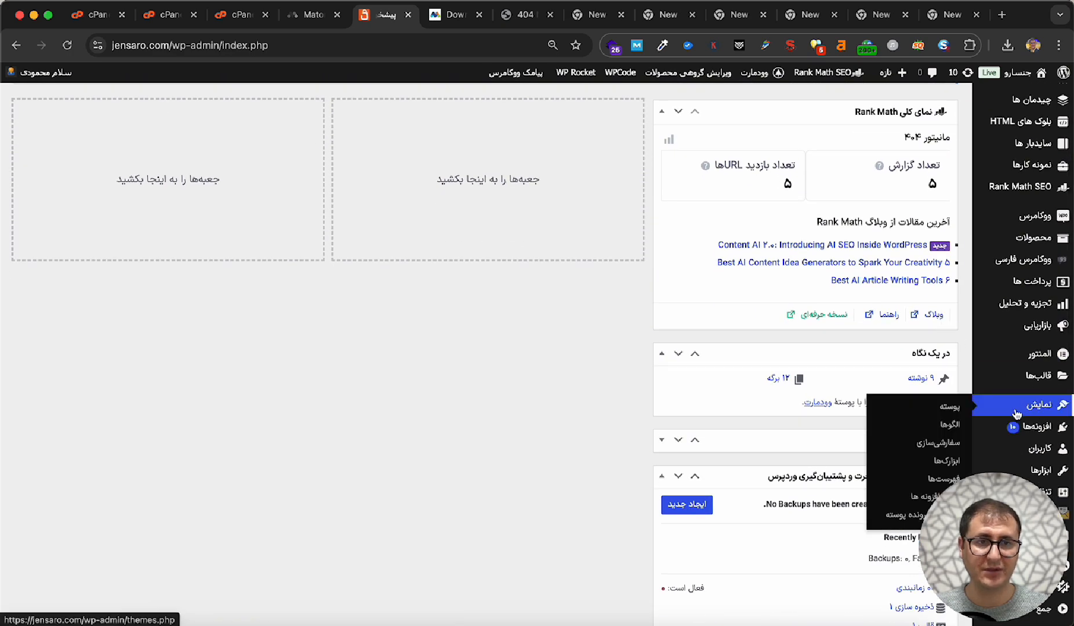
click(897, 517)
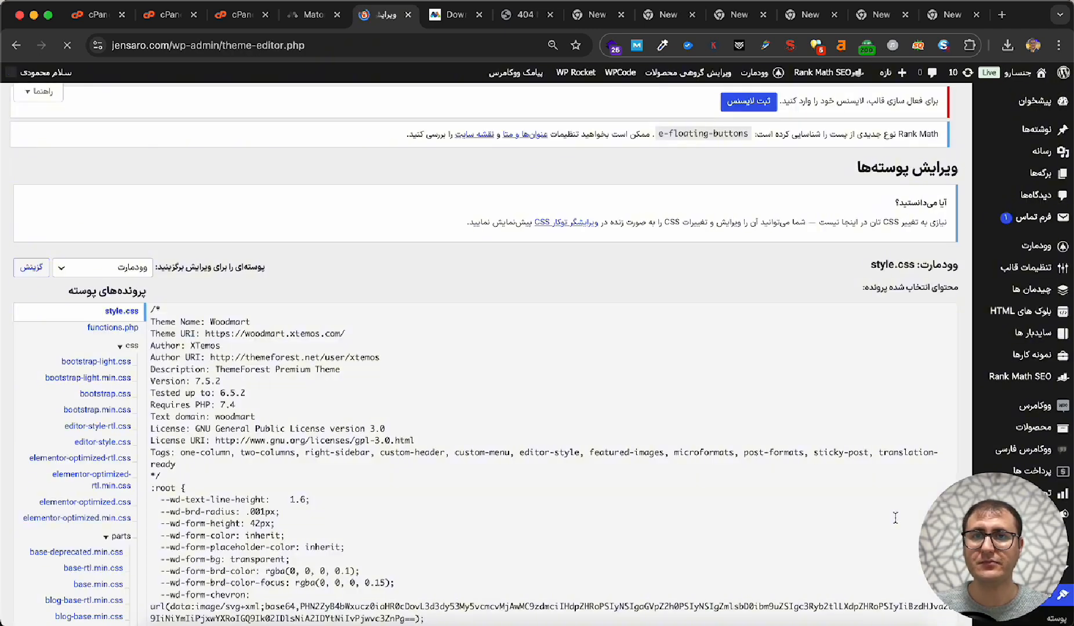
scroll(80, 531, down, 5)
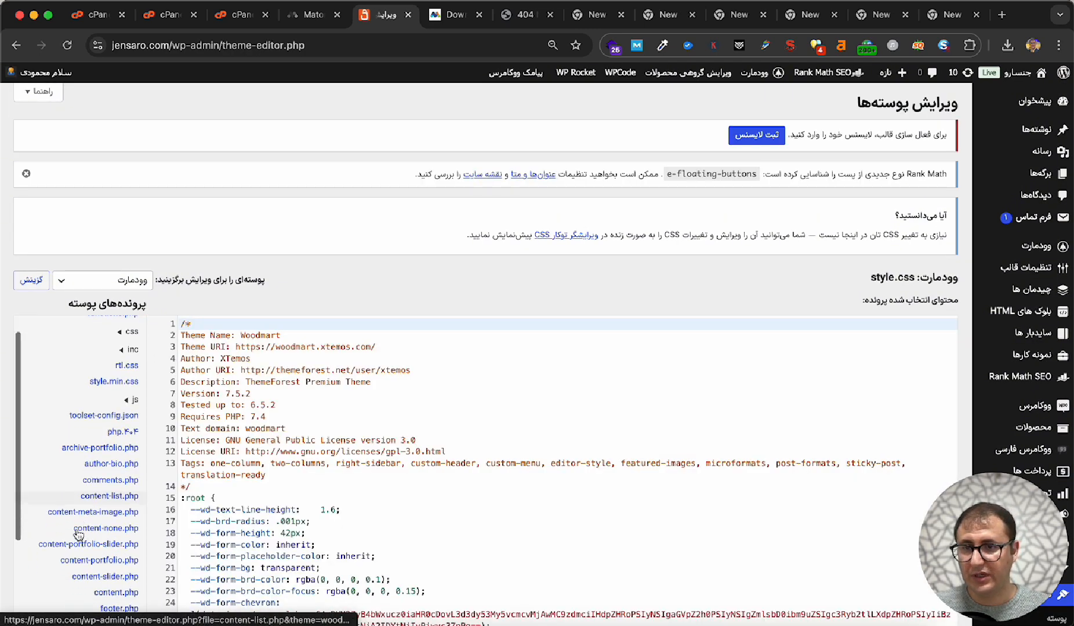
click(116, 511)
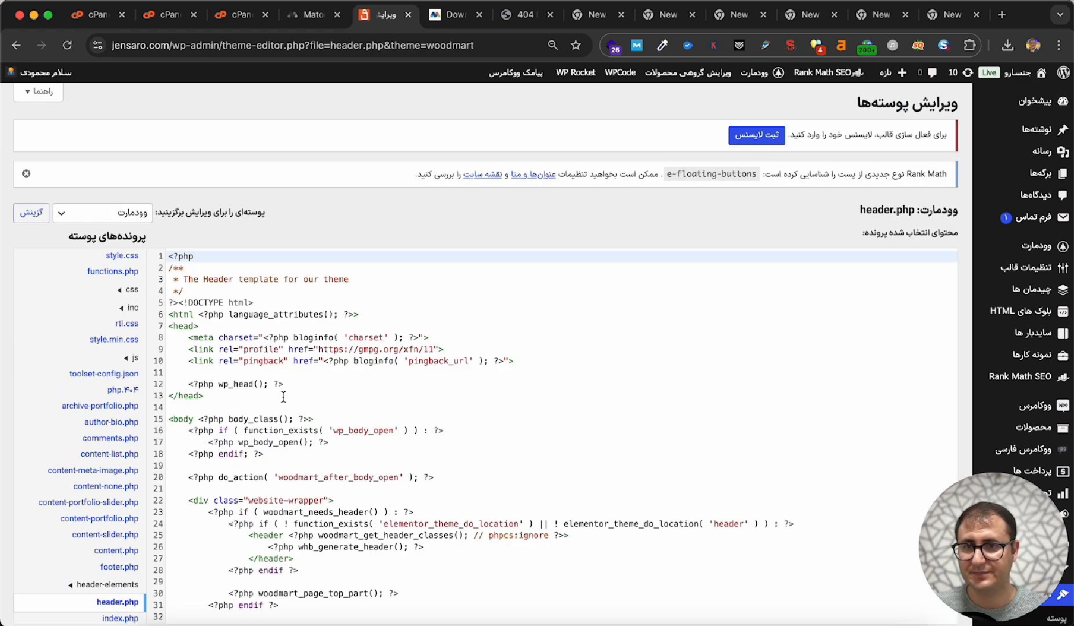
- Paste the Matomo tracking code between wp_head() and the closing </head> tag in header.php and update the file
click(356, 384)
key(Return)
key(Return)
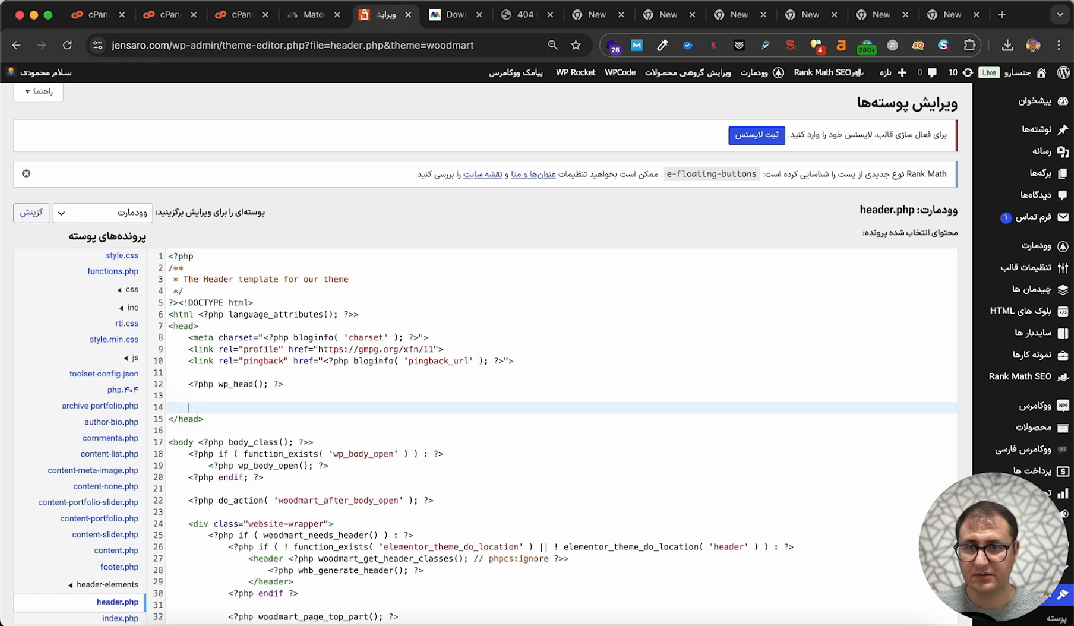
key(super+v)
scroll(384, 357, down, 10)
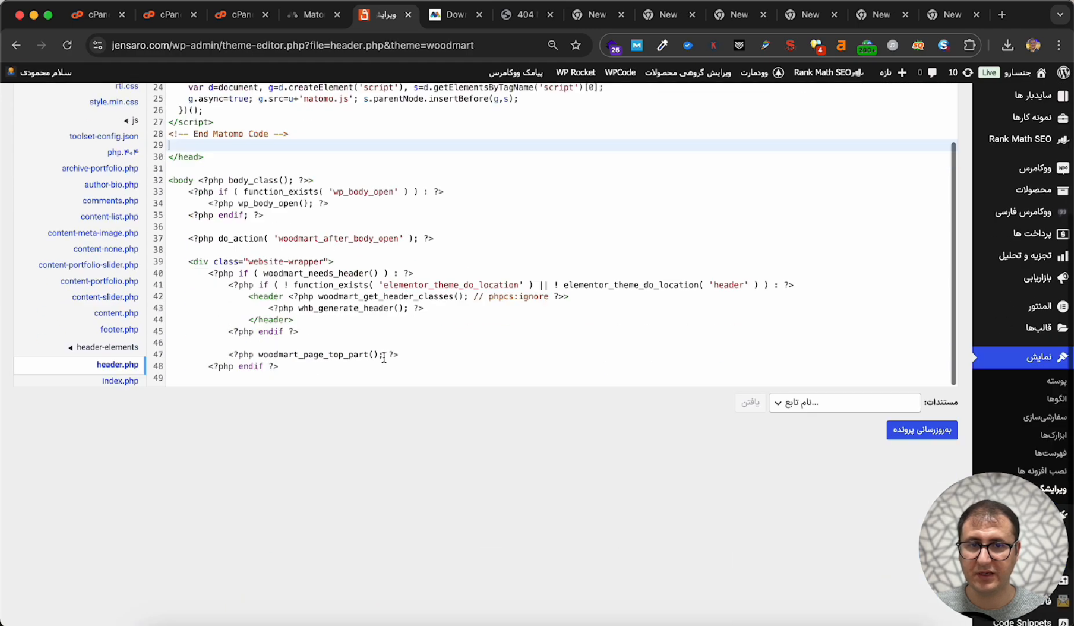
click(922, 343)
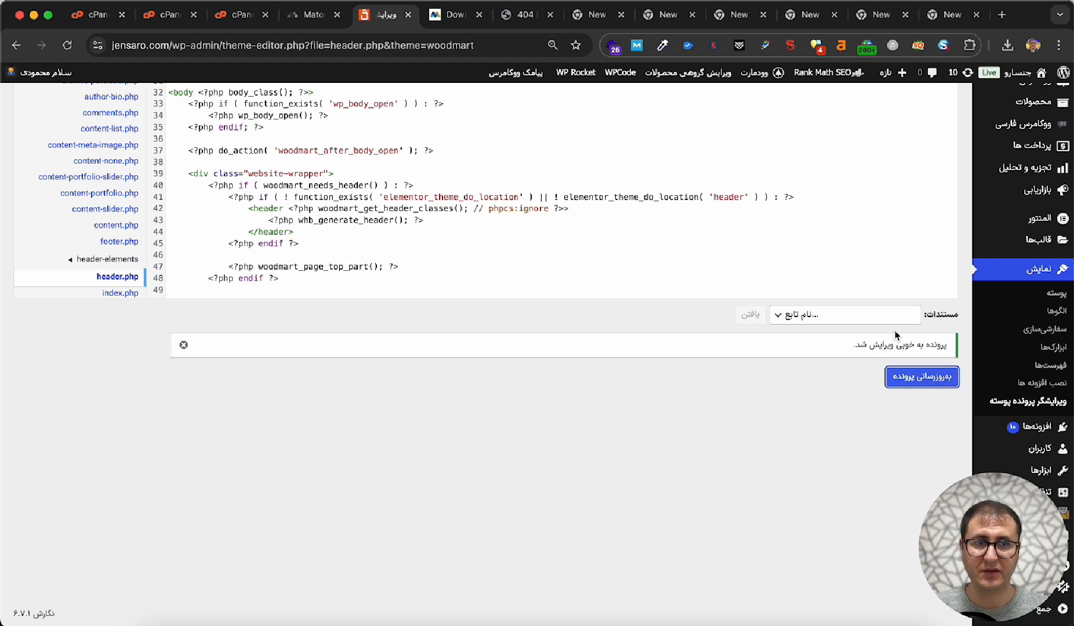
- Return to the Matomo installer and continue past the JavaScript Tracking Code page to the final Congratulations page
click(310, 22)
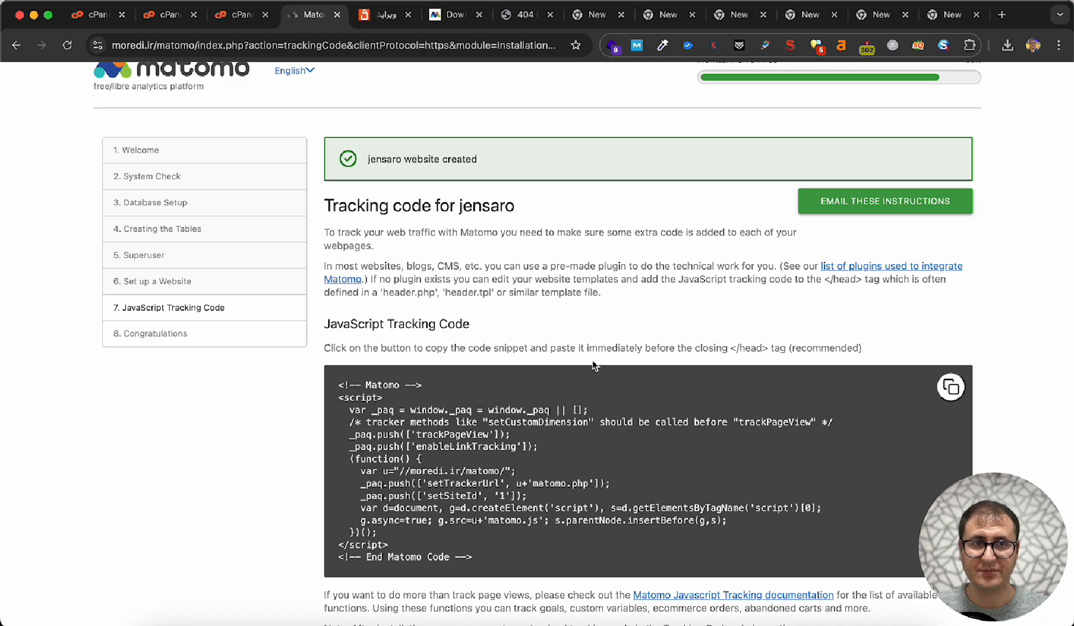
scroll(593, 364, down, 10)
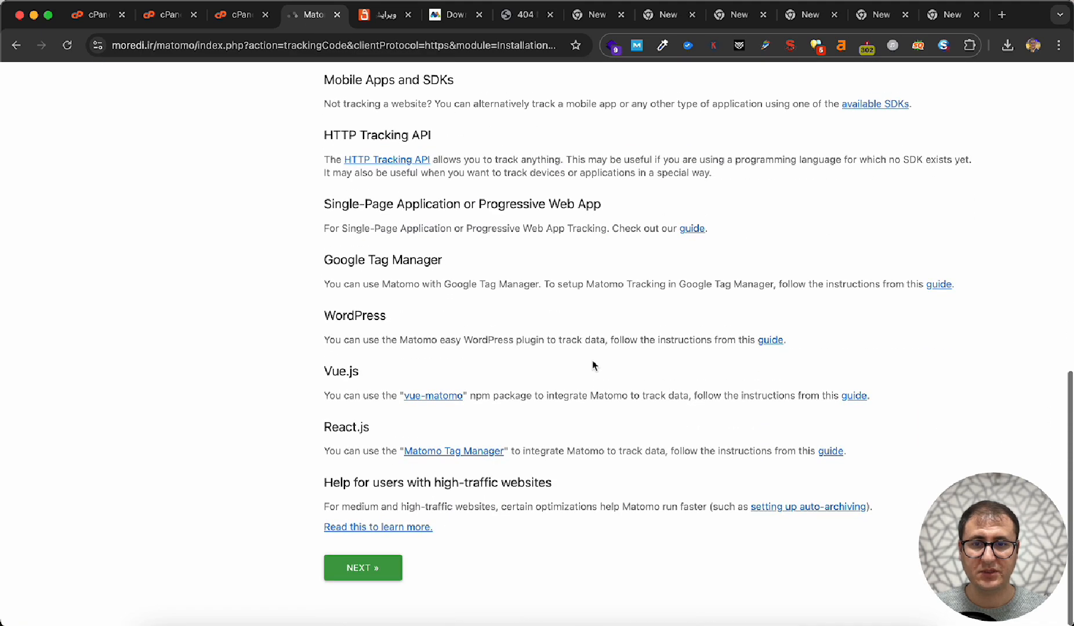
click(360, 569)
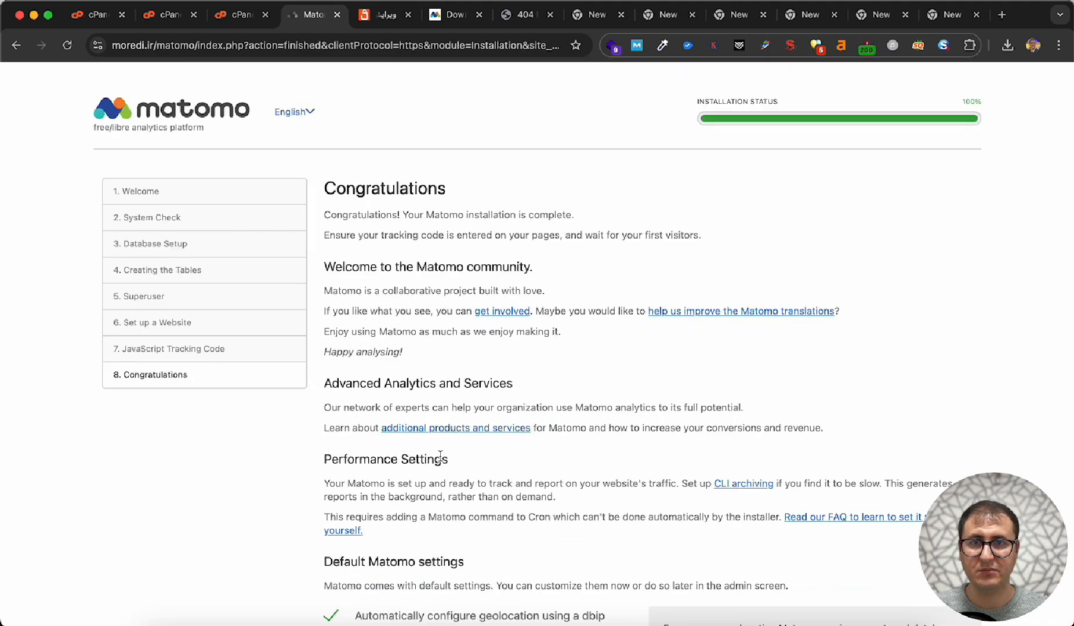
- Open the existing Matomo instance at moredi.ir/analytics and review the luxemakeup dashboard's widgets, from real-time visits to Visits Overview
click(234, 106)
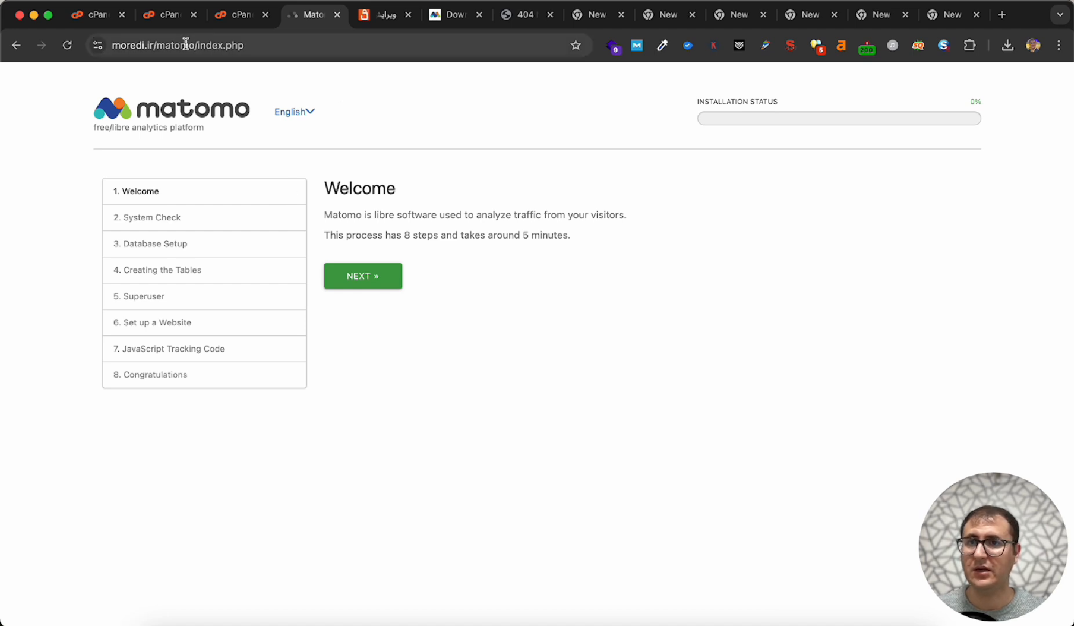
drag(160, 50, 698, 48)
text(ana)
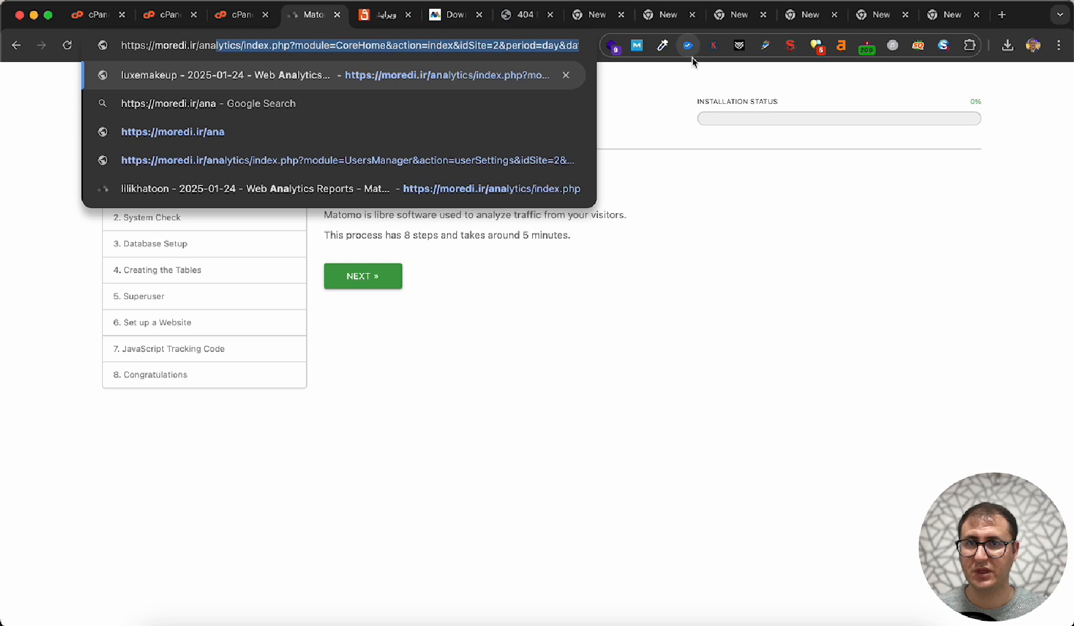
key(Return)
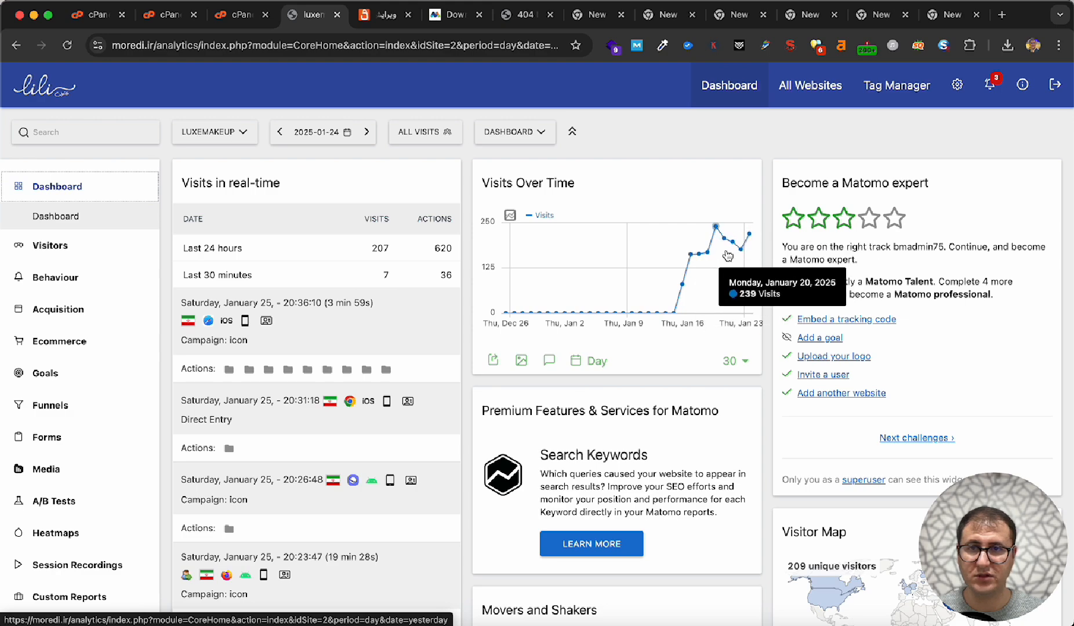
scroll(610, 390, down, 5)
scroll(610, 390, down, 3)
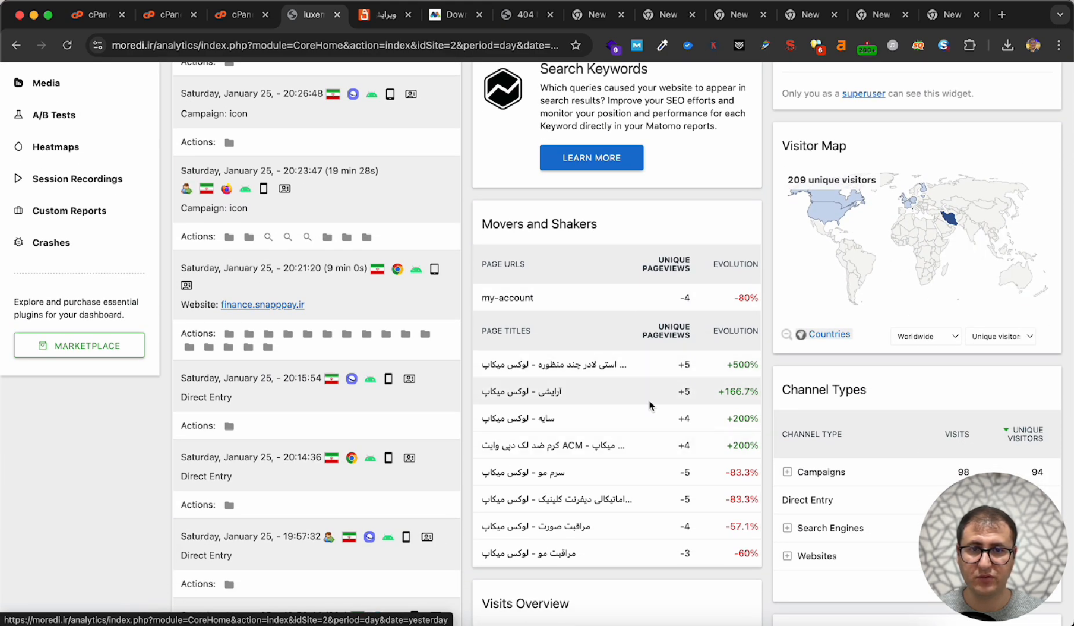
scroll(562, 447, down, 3)
scroll(562, 448, down, 3)
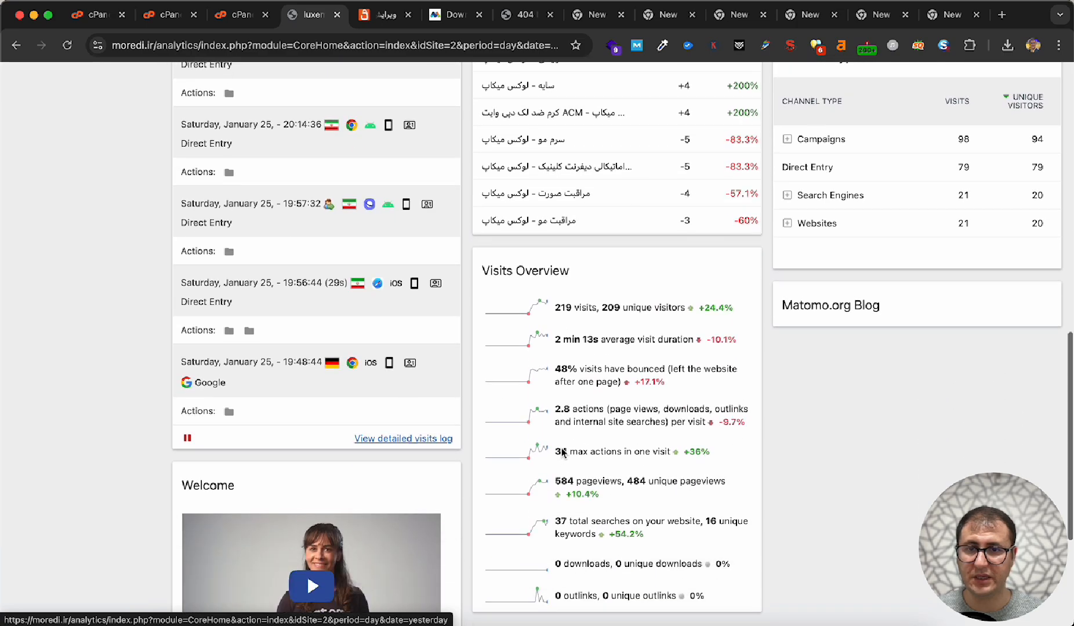
scroll(561, 448, up, 15)
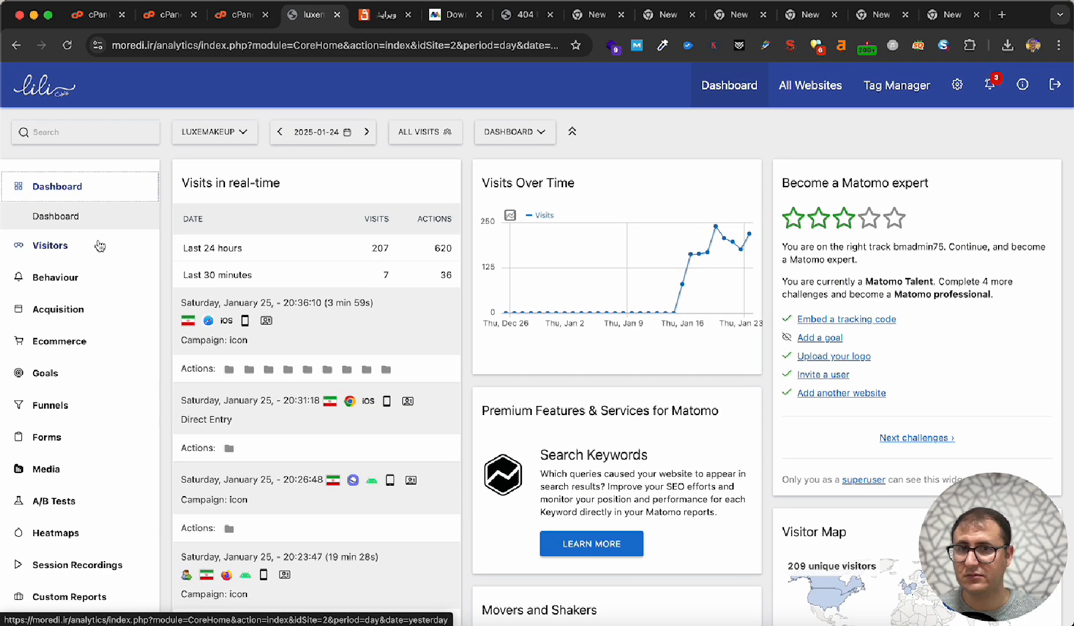
- View the Visitors reports for luxemakeup, first Real-time and then the Real-time Map
click(99, 246)
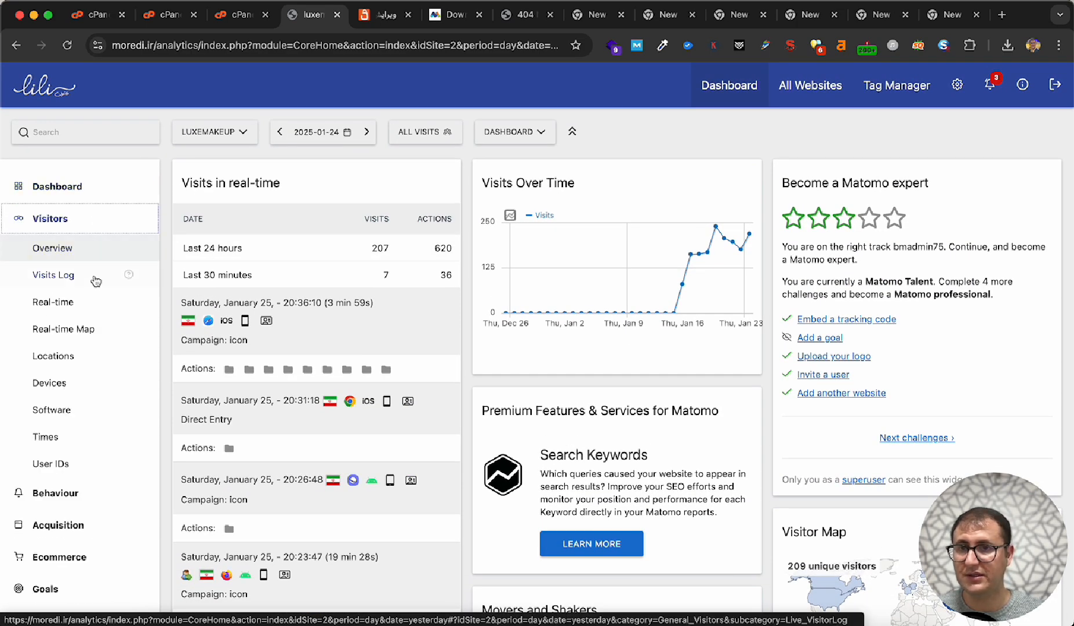
click(95, 309)
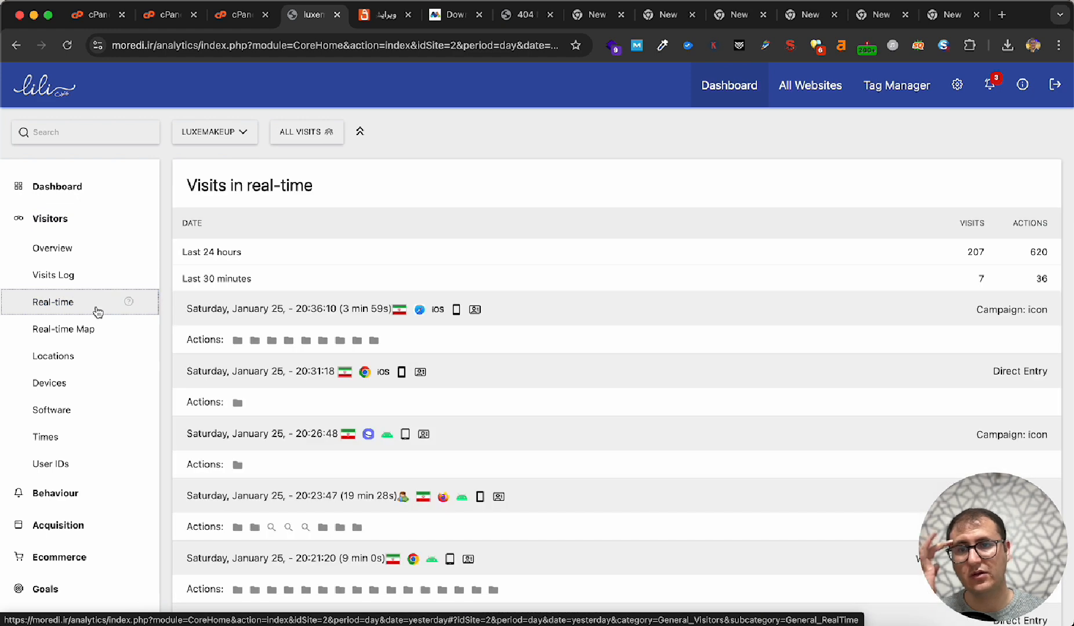
click(92, 340)
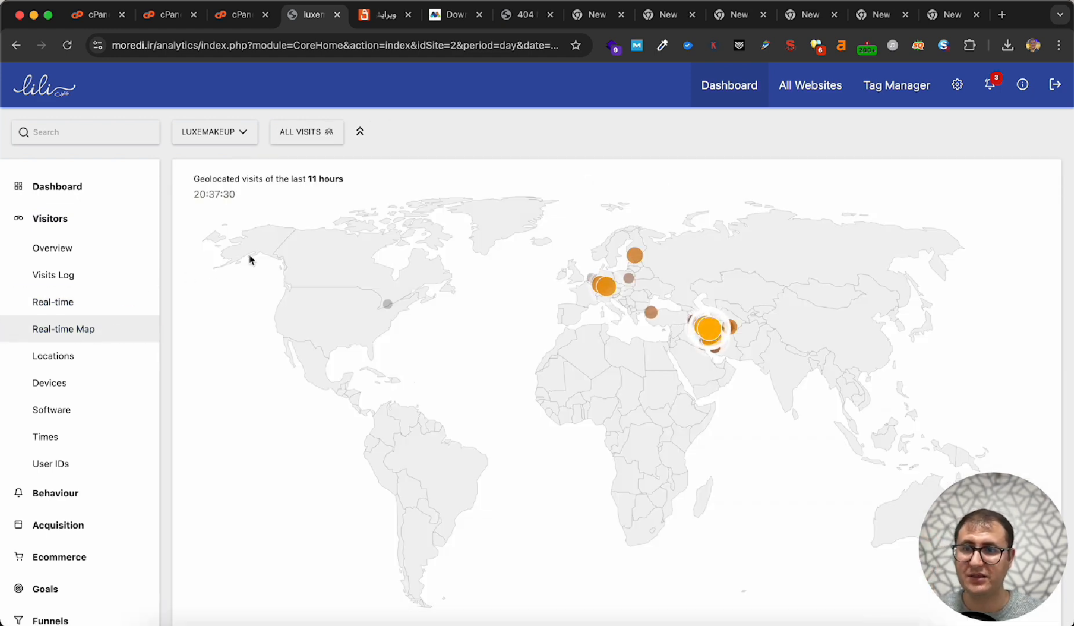
- Open the Site Search report among the Behaviour reports to examine the searched keywords
scroll(31, 416, down, 3)
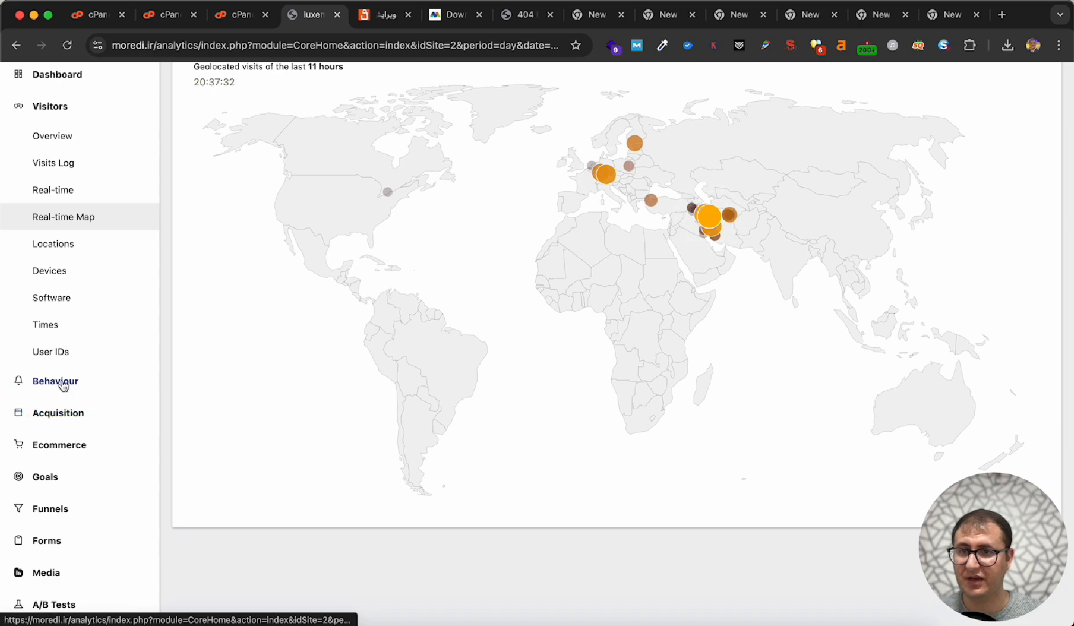
click(64, 384)
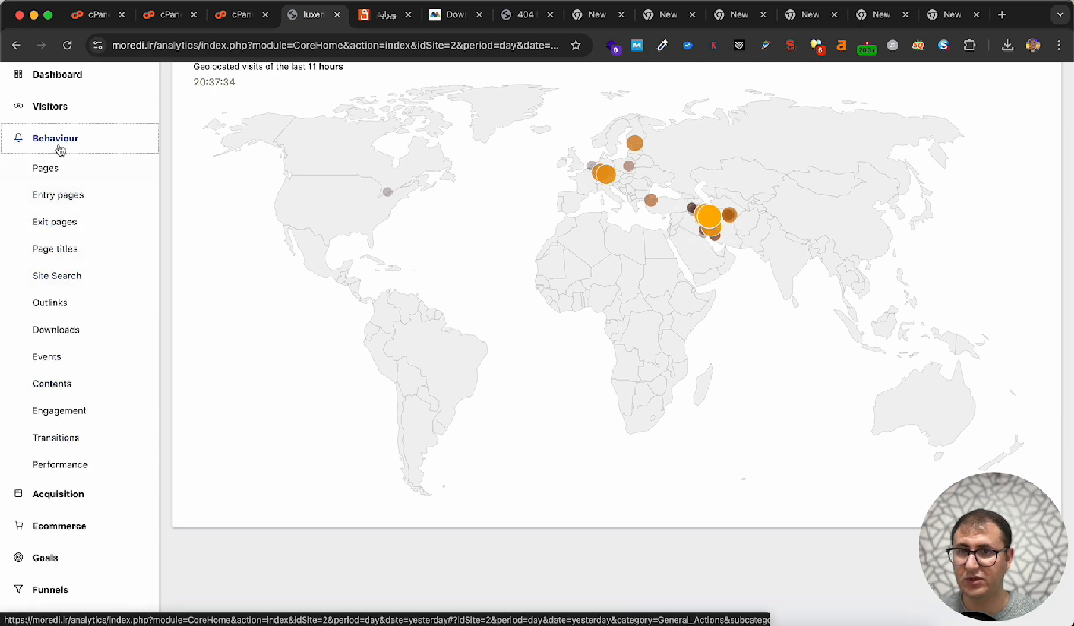
click(82, 271)
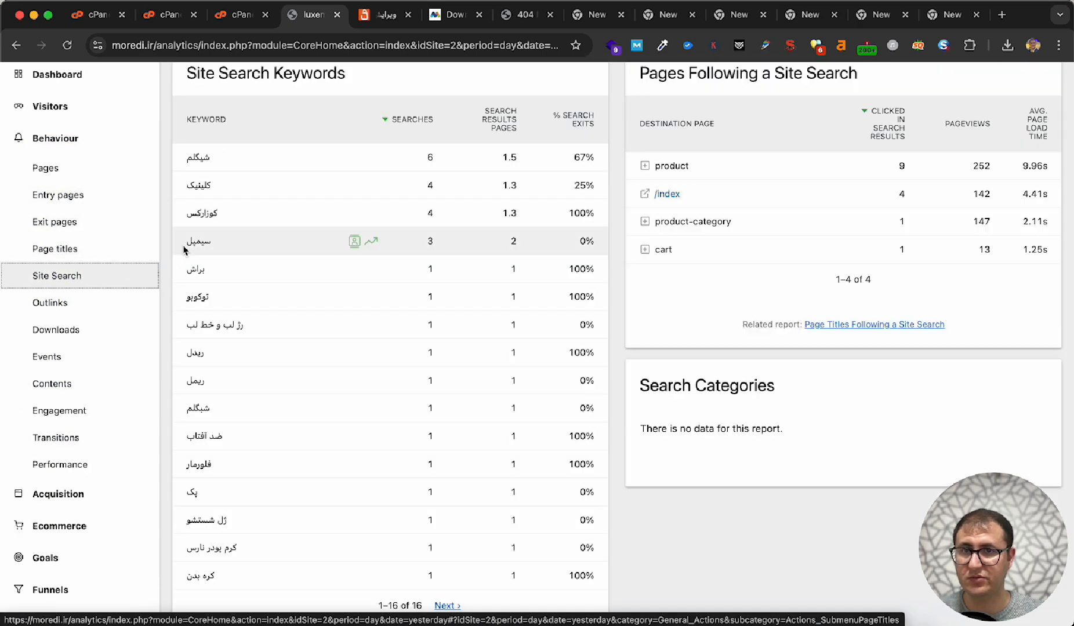
- Set the Site Search report's period to month for January 2025 and check the keywords' search shares
scroll(287, 204, up, 3)
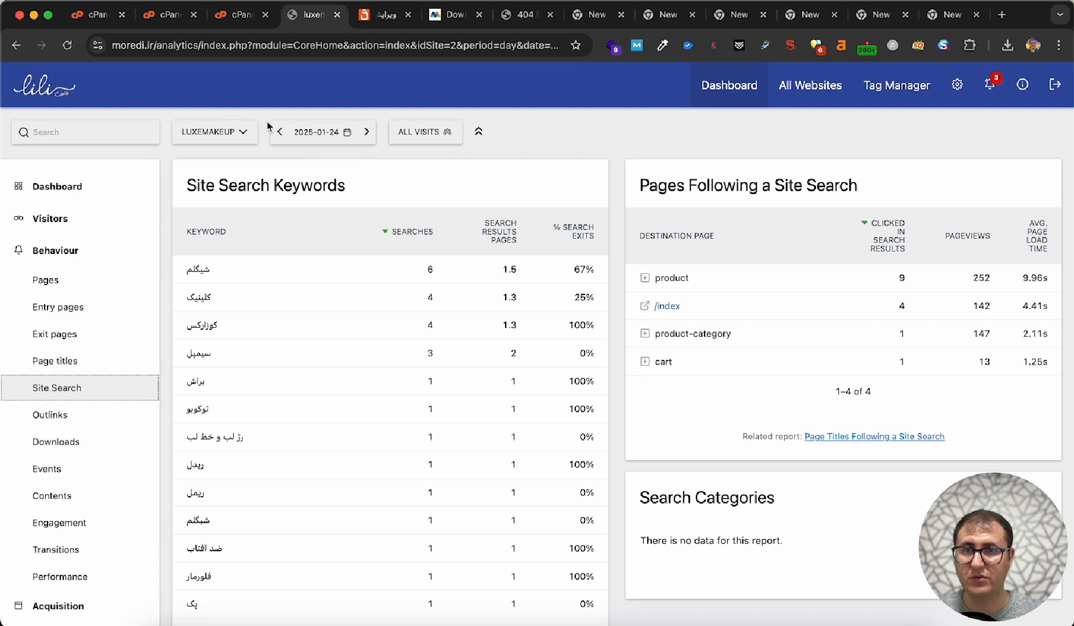
click(307, 132)
click(415, 234)
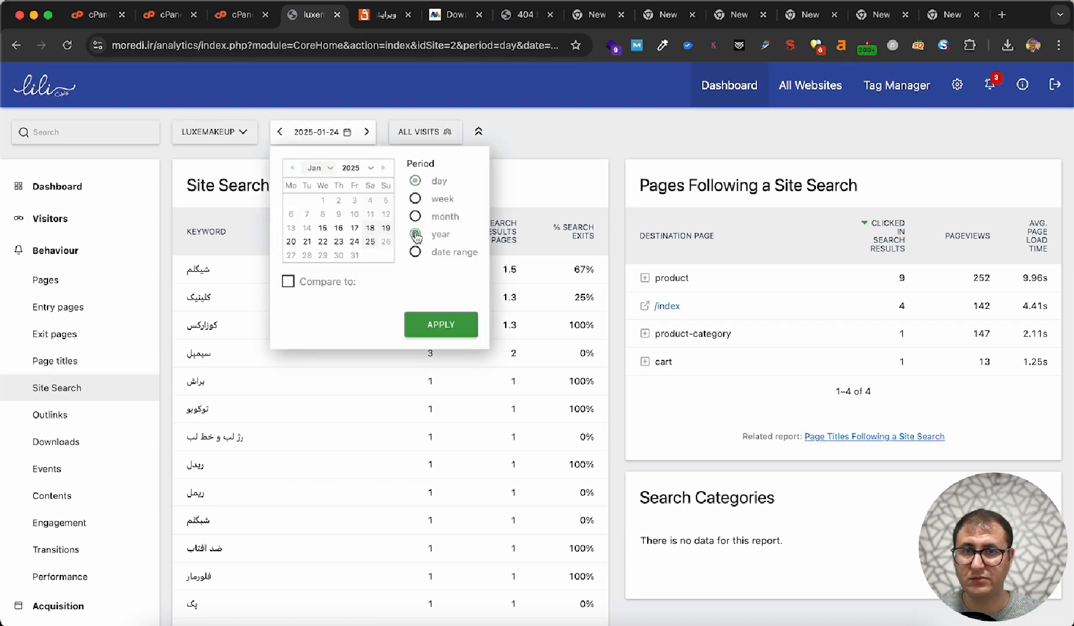
click(446, 218)
click(440, 324)
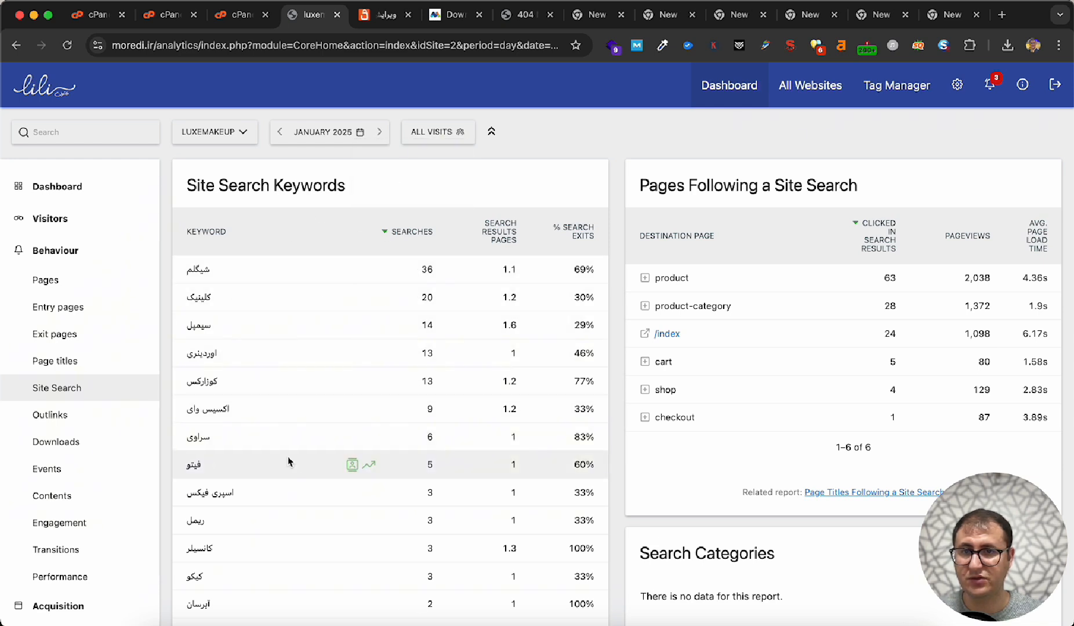
mouse_move(421, 295)
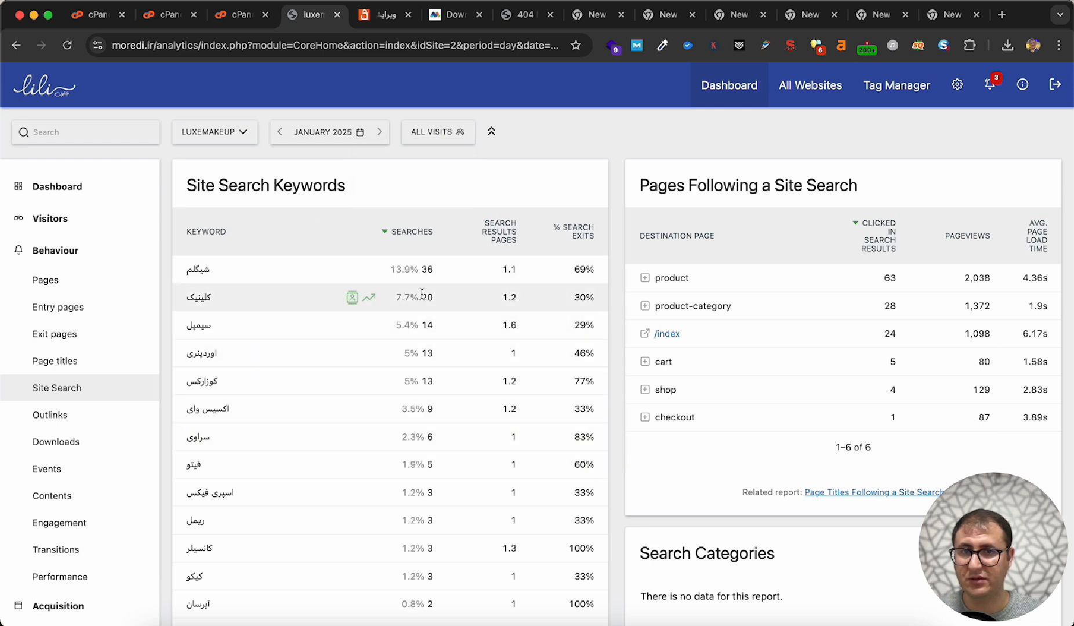
- Examine the Behaviour report on page titles for January 2025, then collapse the Behaviour group
click(92, 362)
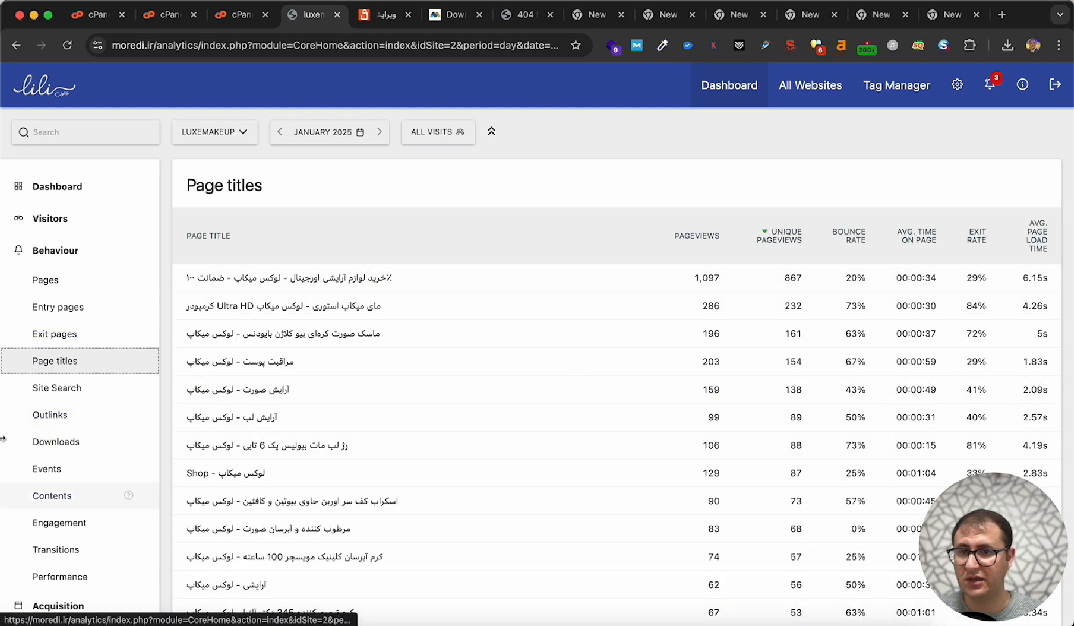
scroll(139, 444, down, 5)
scroll(141, 446, up, 4)
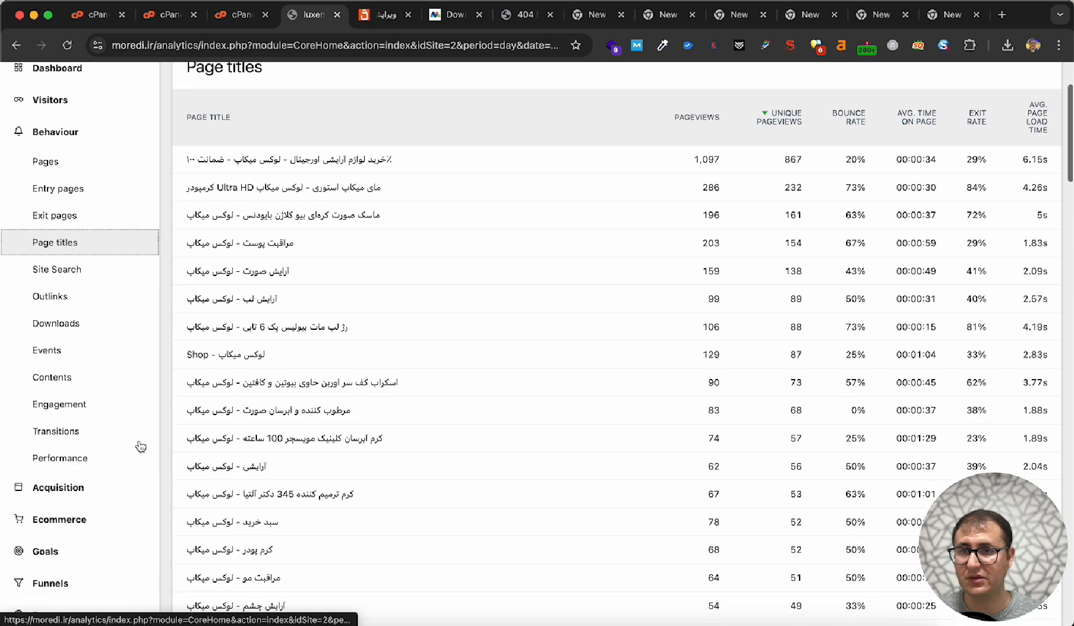
scroll(141, 447, up, 2)
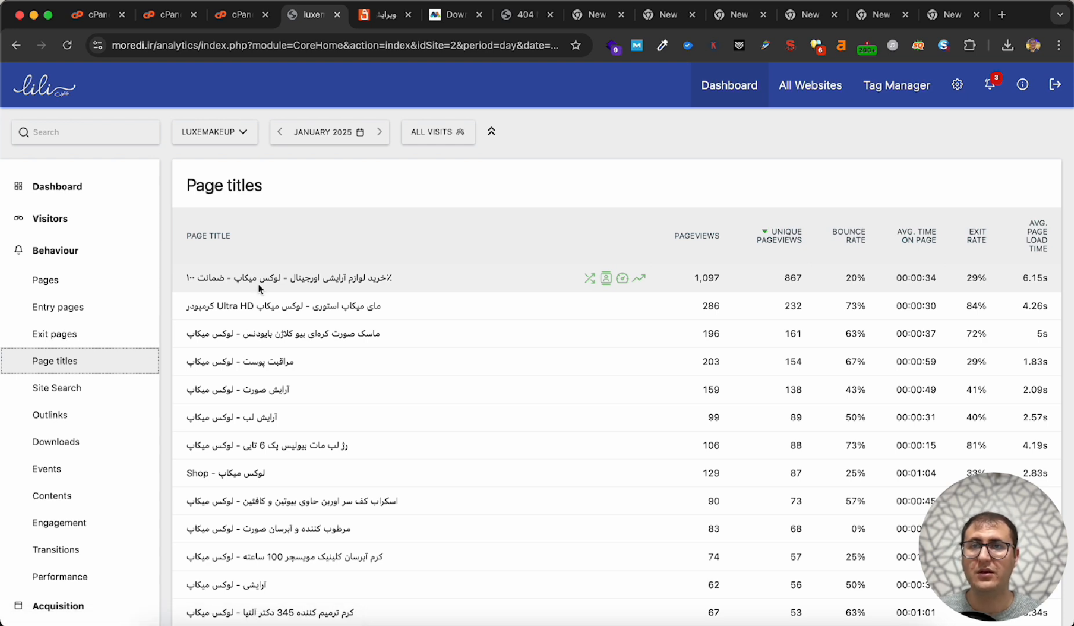
click(51, 252)
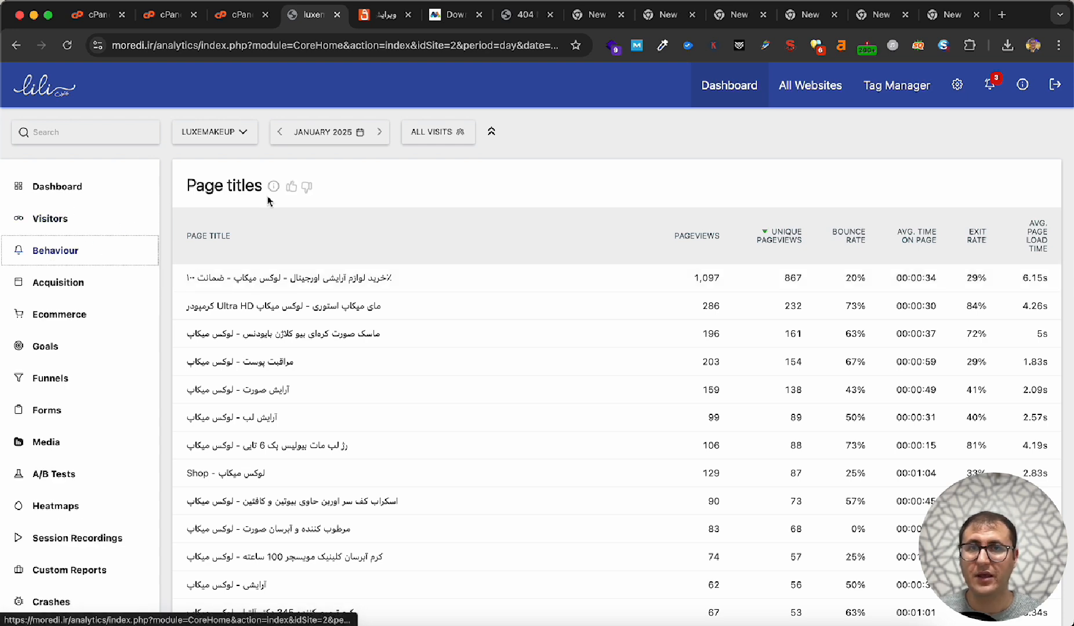